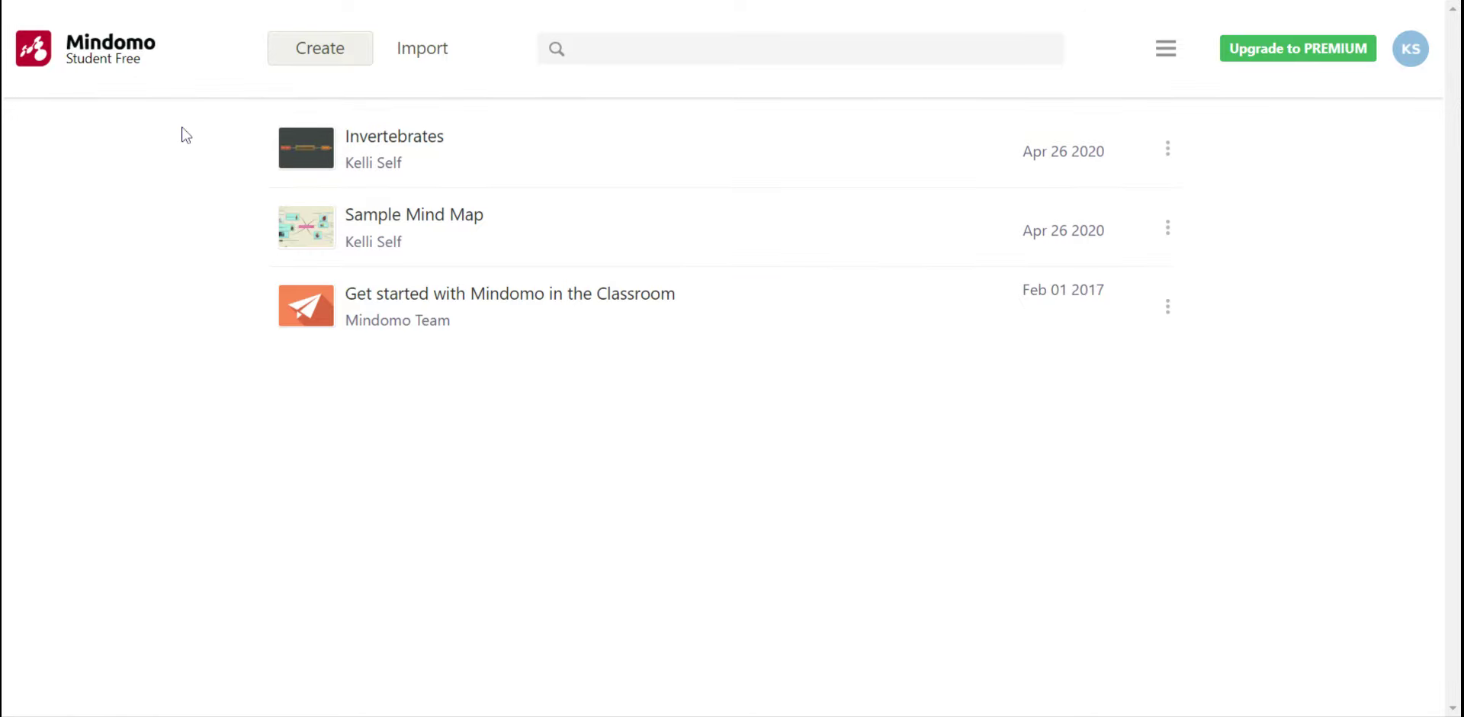
Create a new blank mind map and name its central topic "Planets".
click(304, 49)
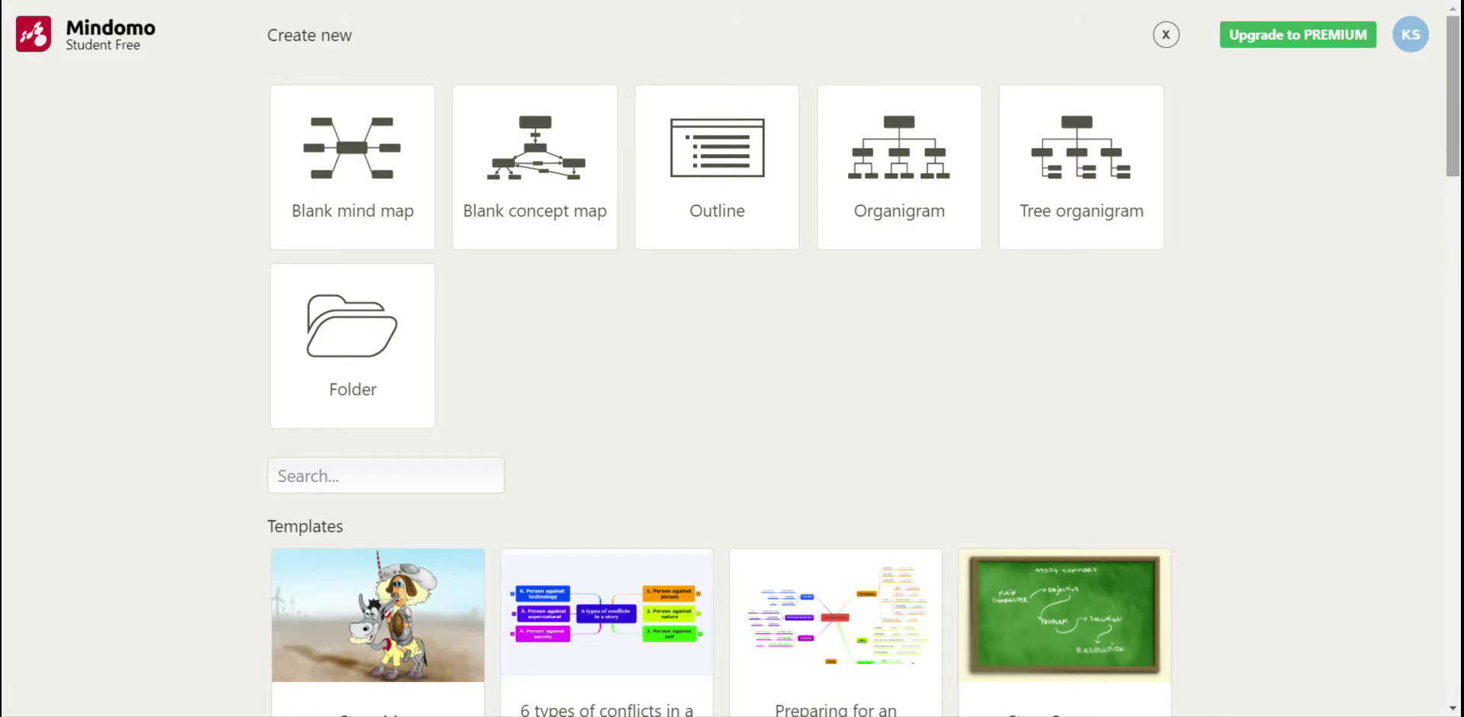
drag(1455, 131, 1458, 99)
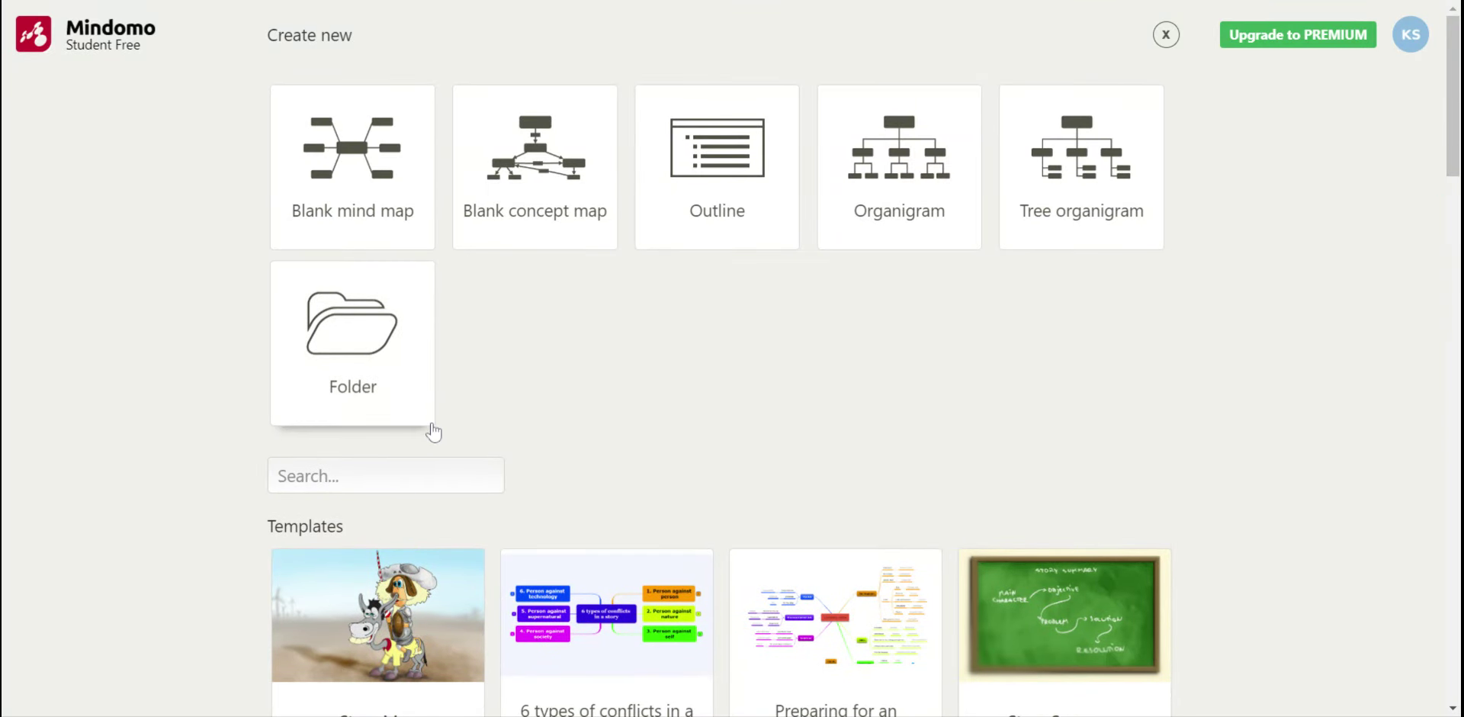
click(378, 153)
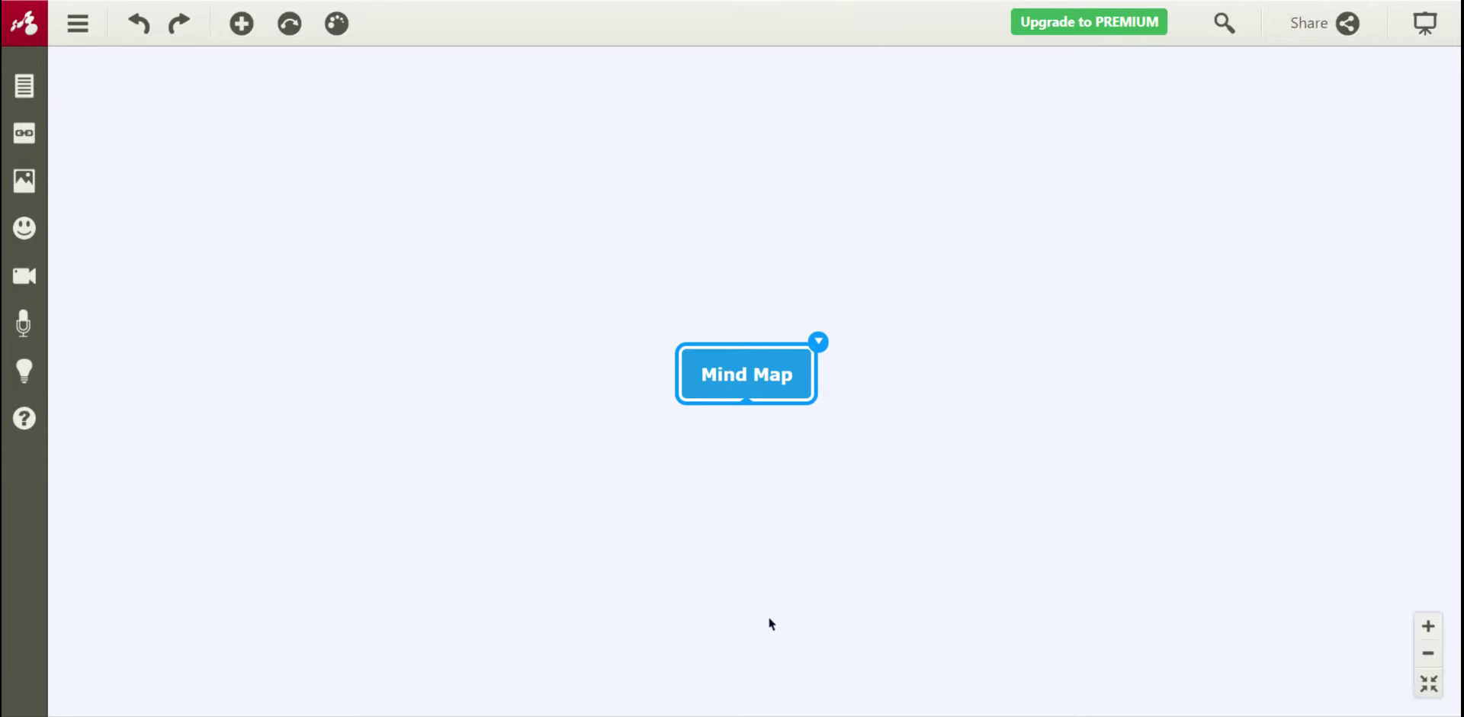
double_click(793, 367)
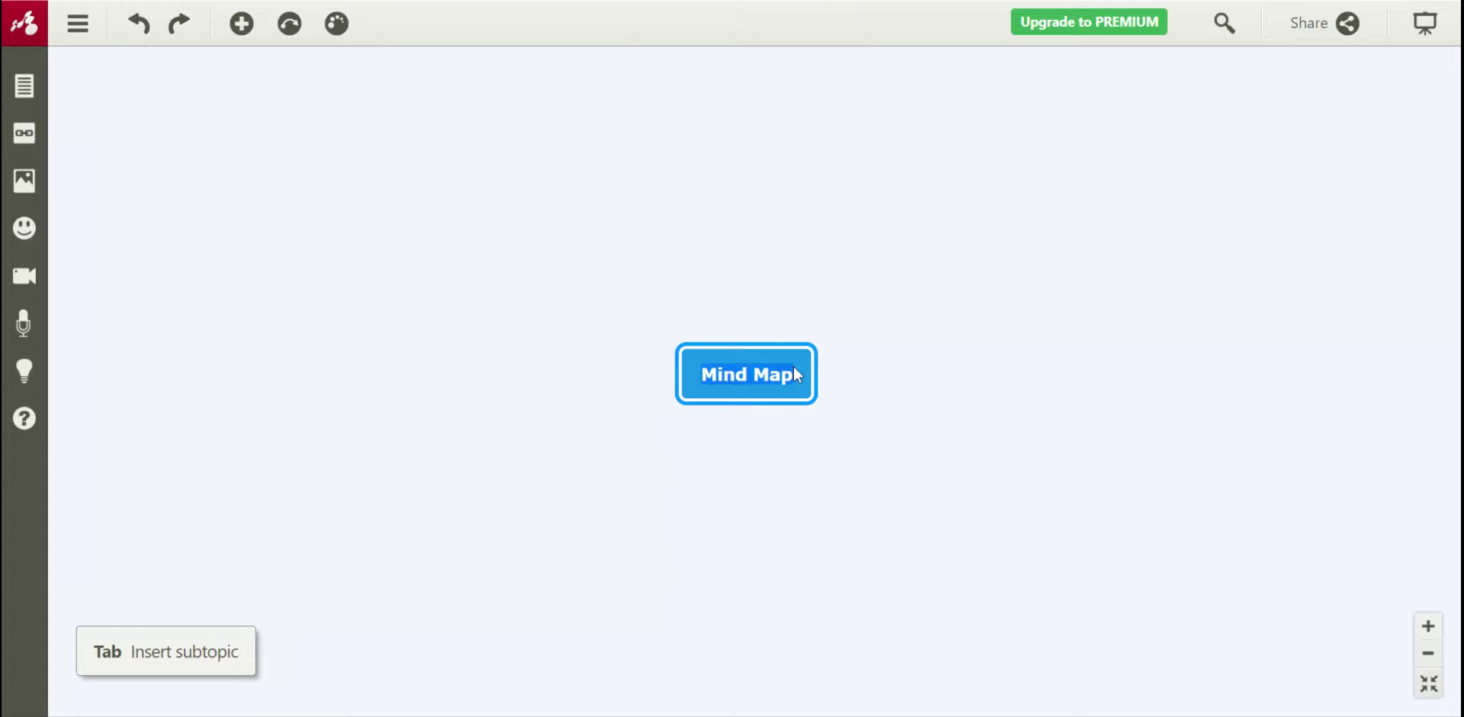
text(Pl)
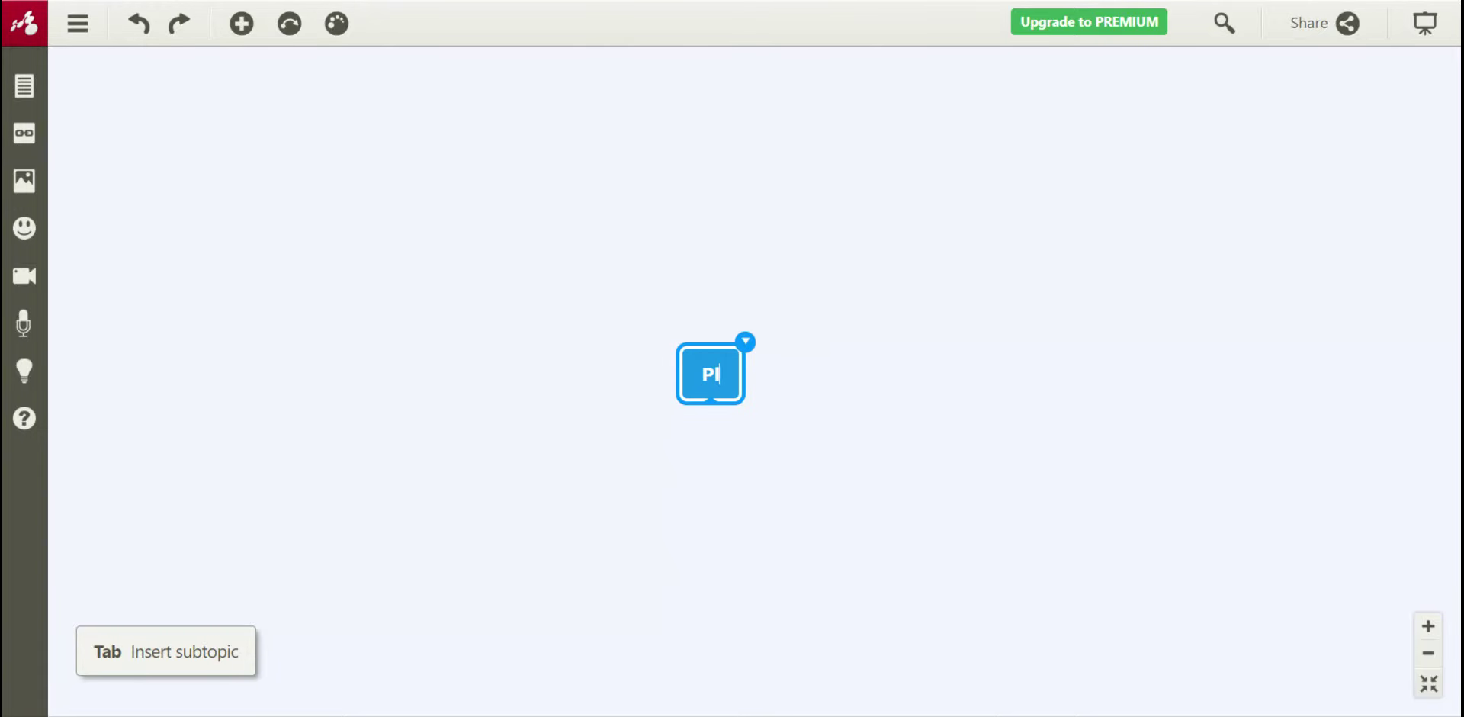
text(anets)
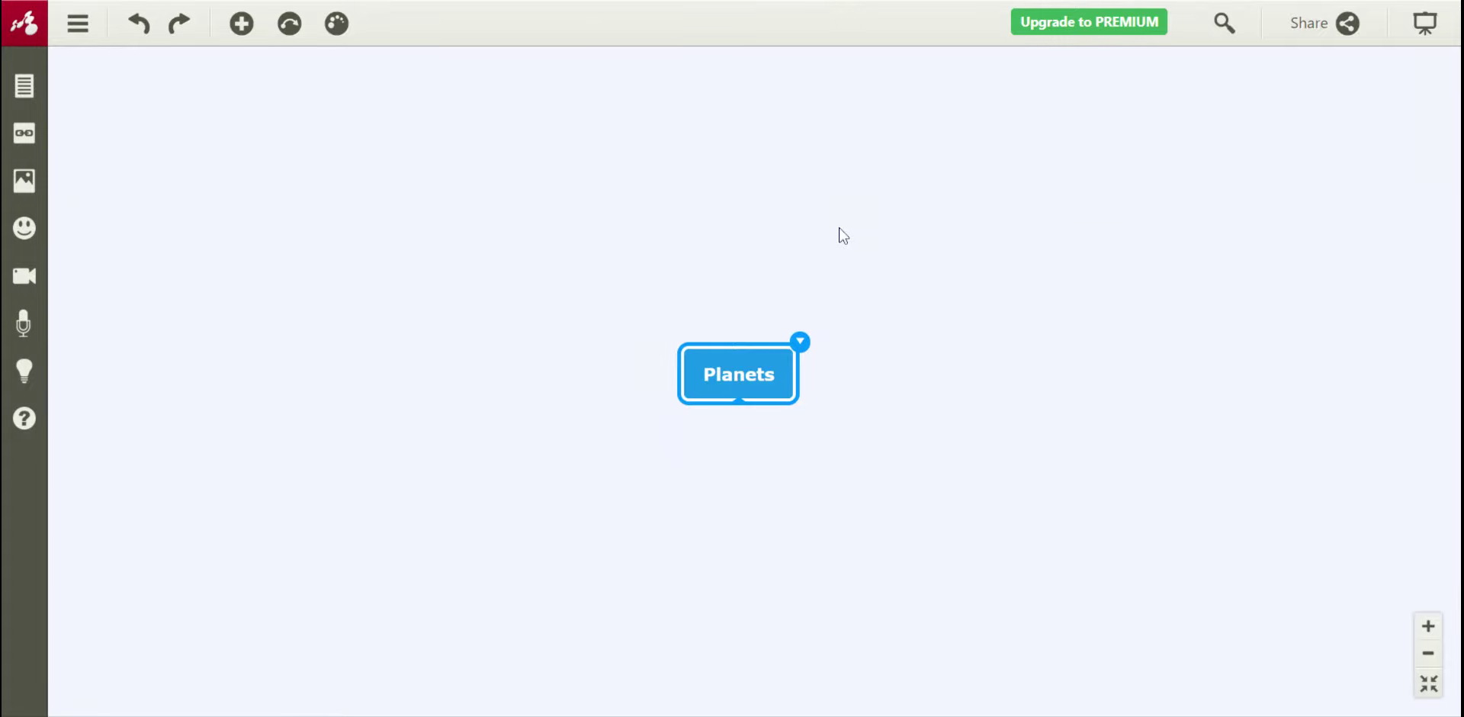
Add two main topics named "Saturn" and "Neptune" to the central Planets topic.
click(800, 341)
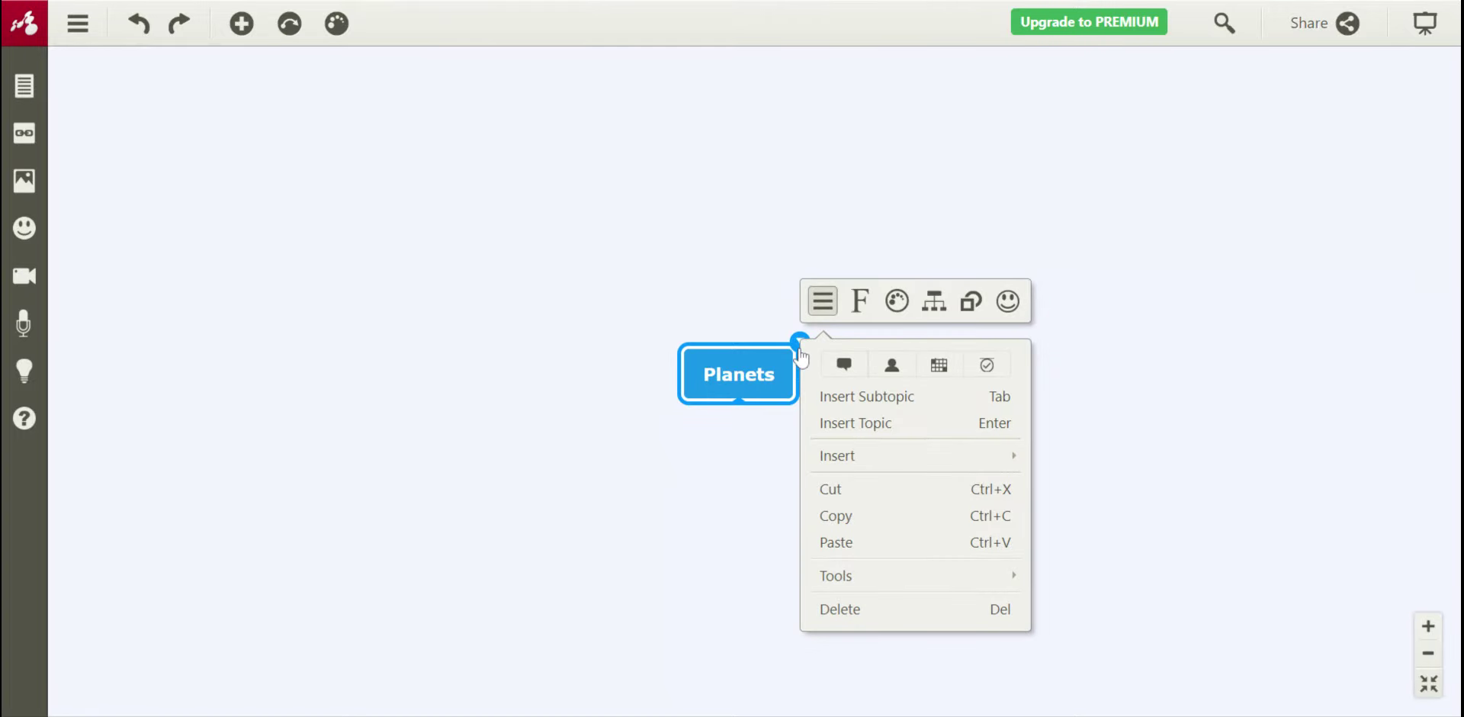
click(881, 398)
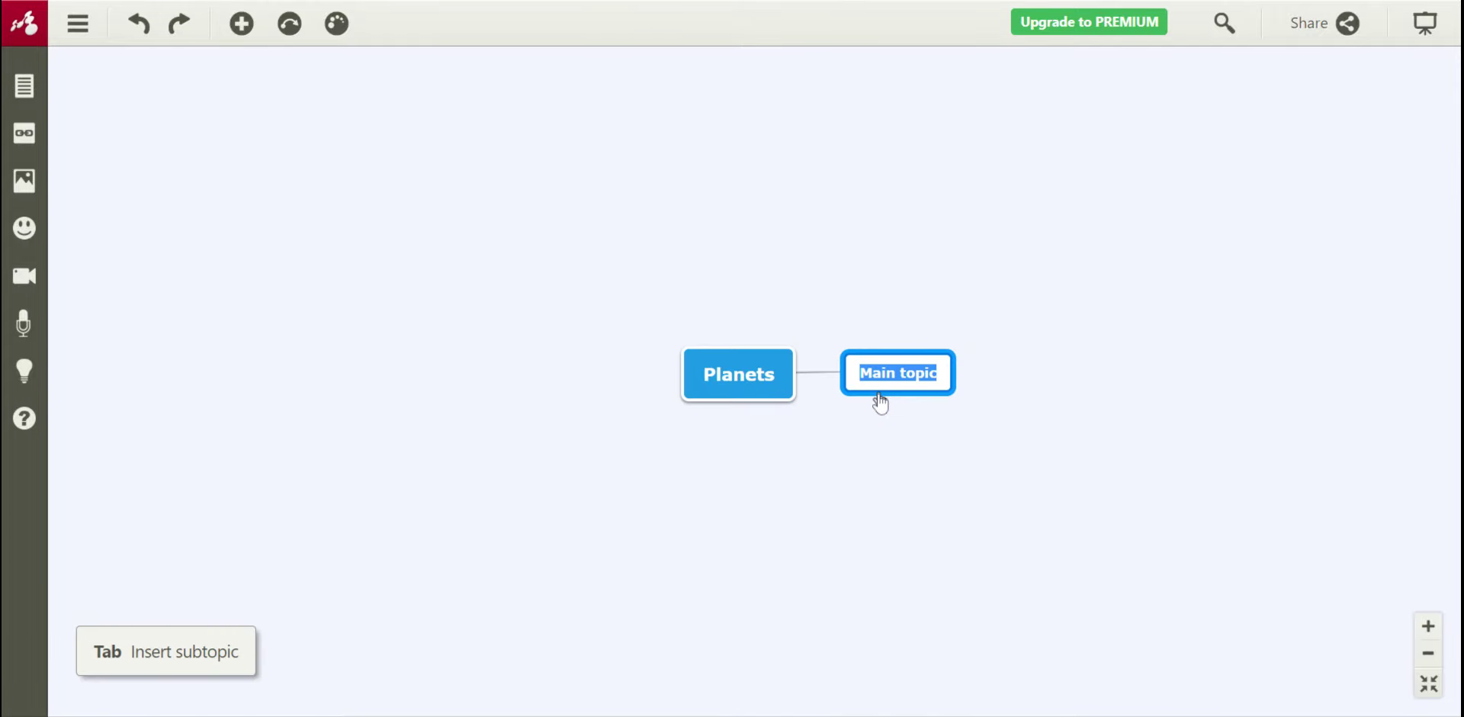
text(Saturn)
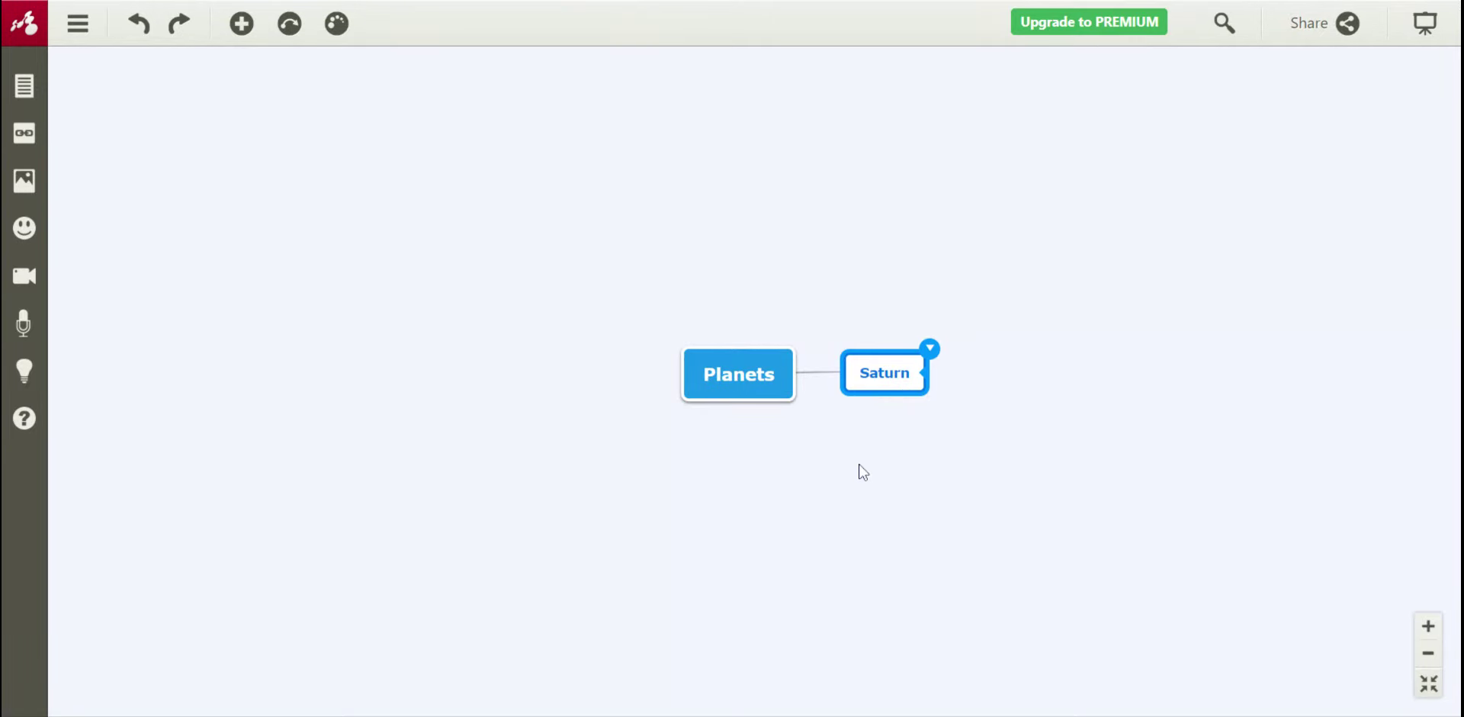
click(765, 381)
click(799, 342)
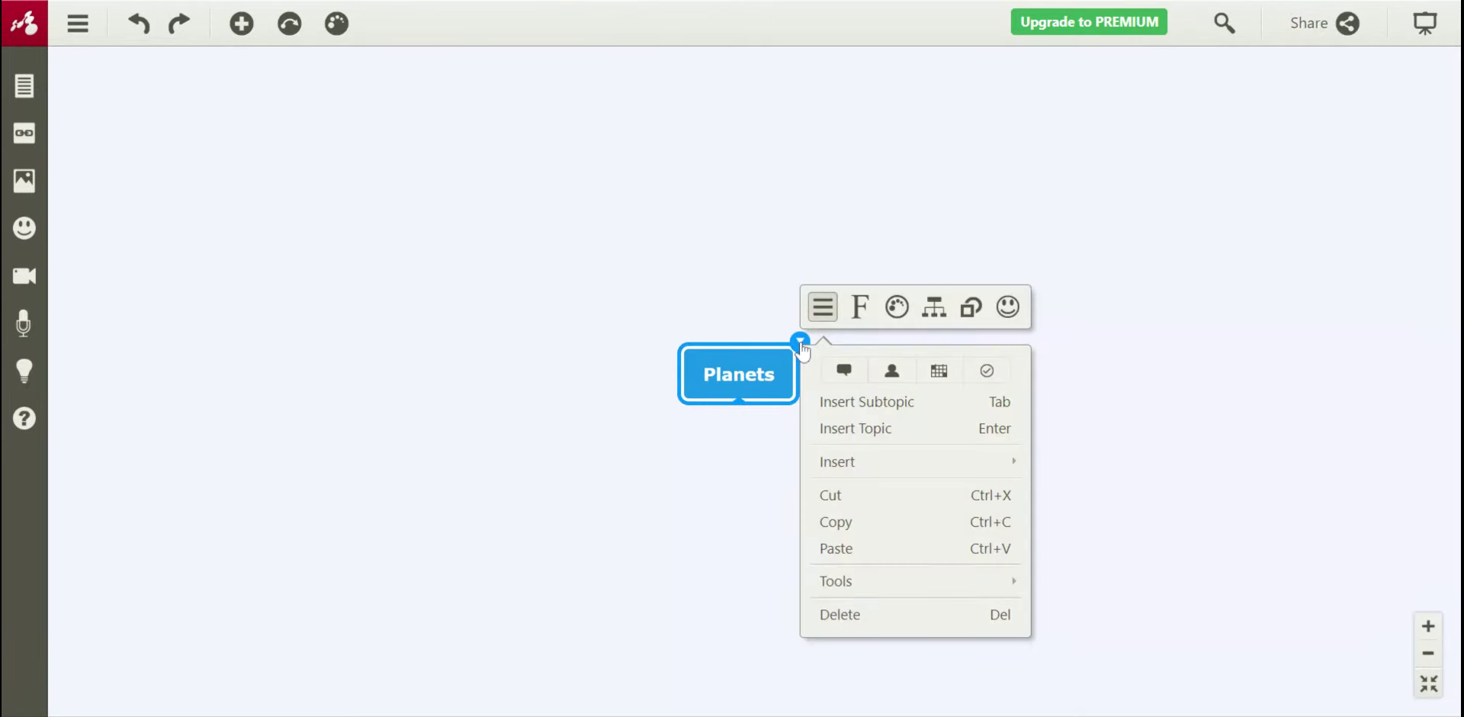
click(825, 414)
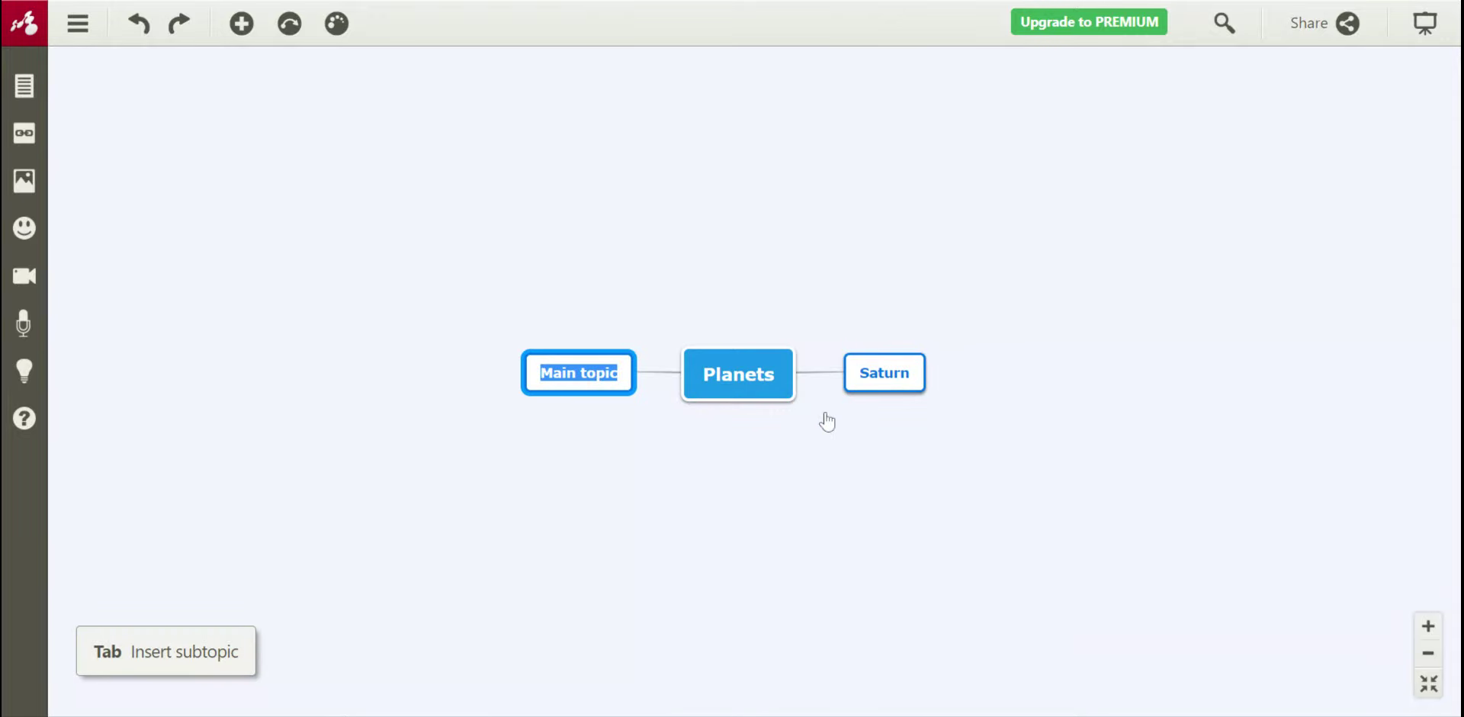
text(Neptune)
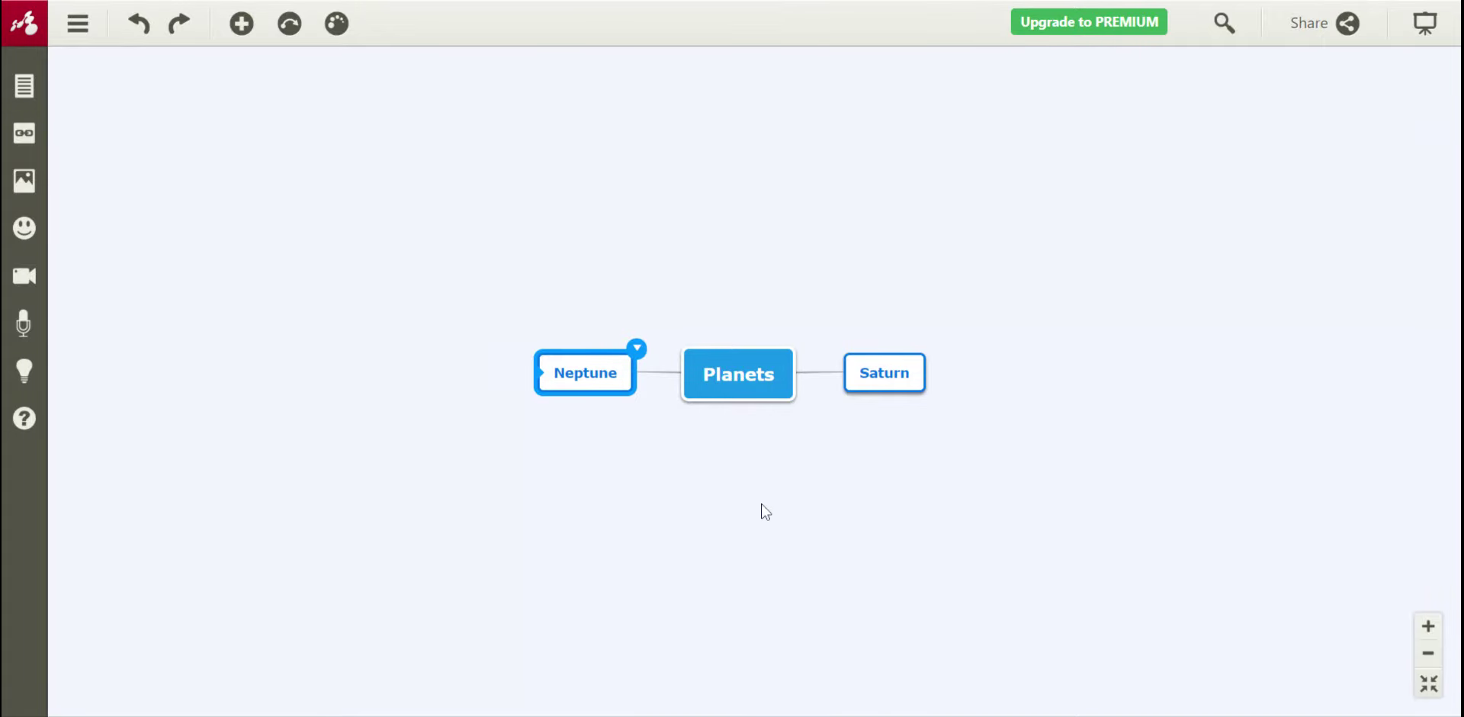
Add a subtopic named "Details" to the Neptune topic.
click(643, 353)
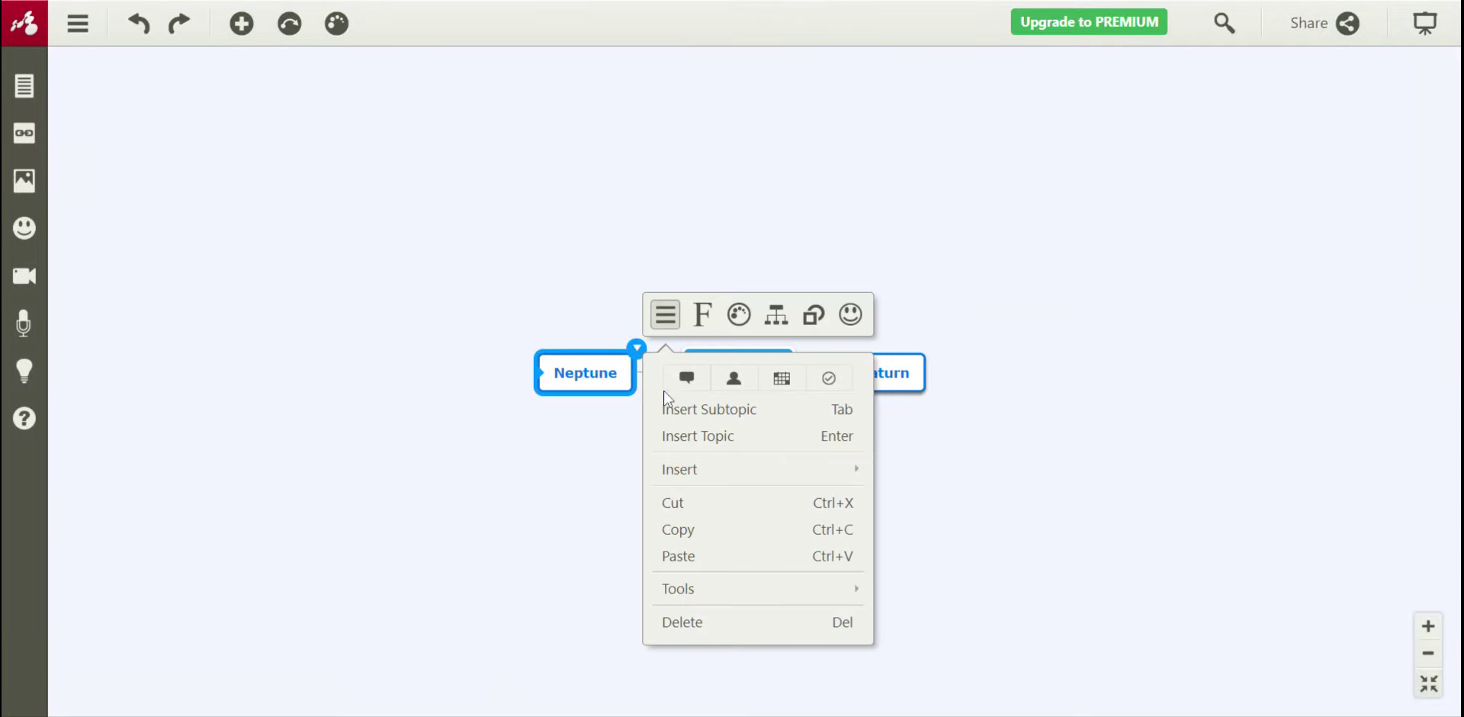
click(668, 416)
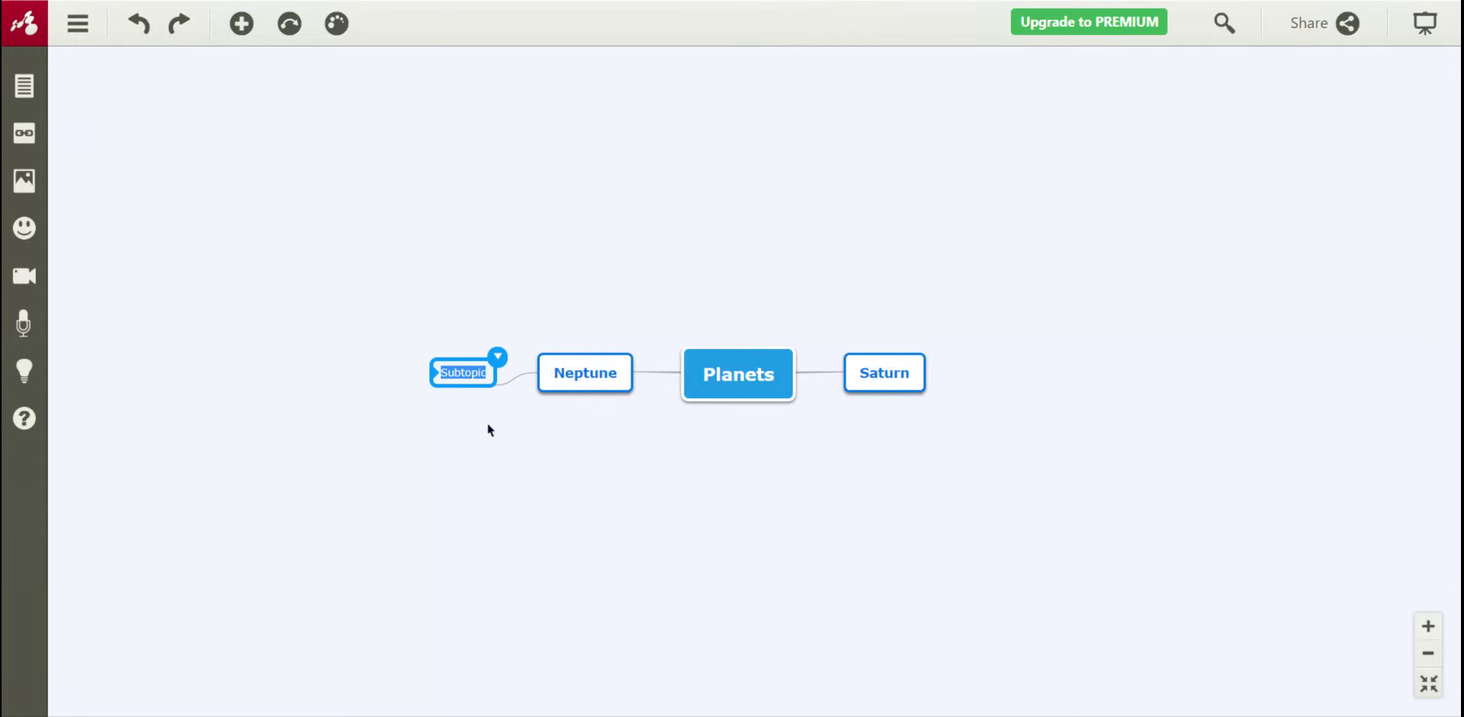
text(Details)
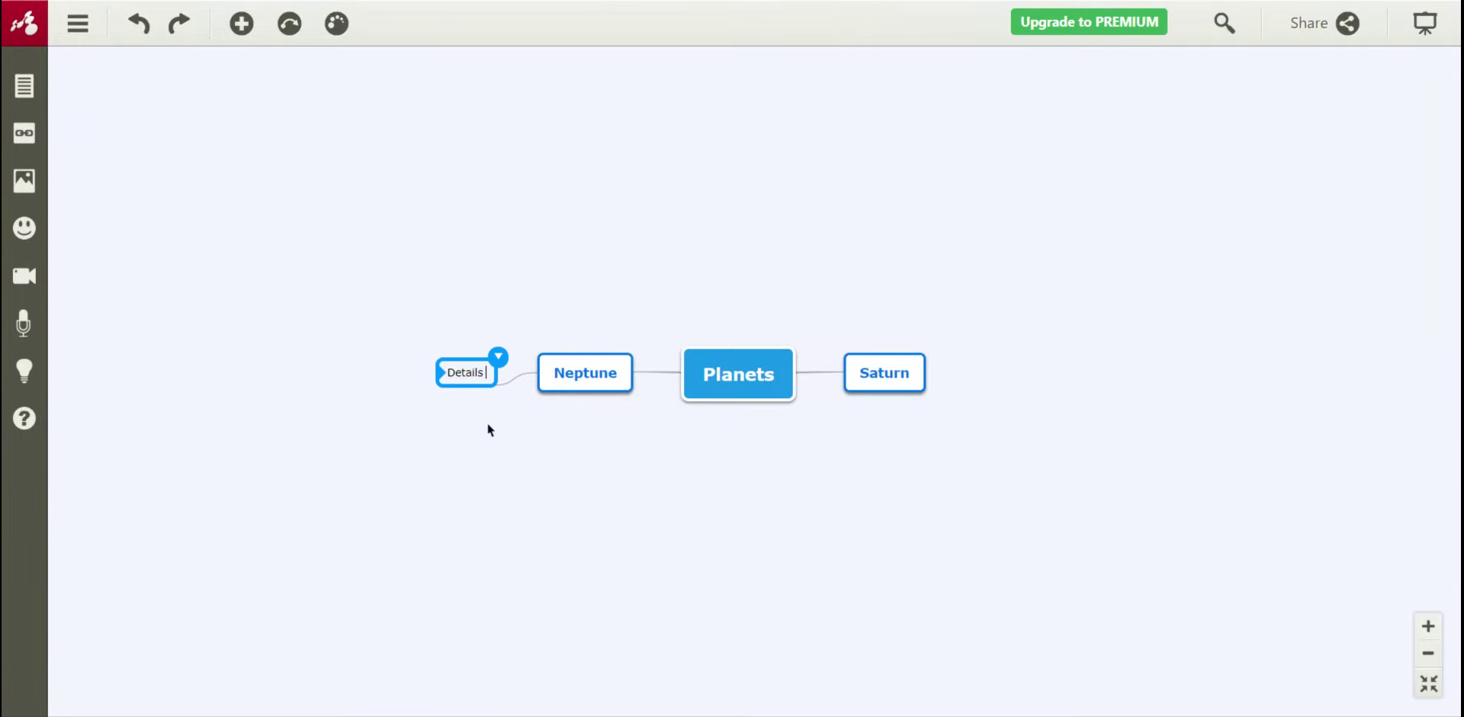
Attach a note reading "Moons" to the Details subtopic, and reopen the note to check it.
click(27, 89)
click(229, 248)
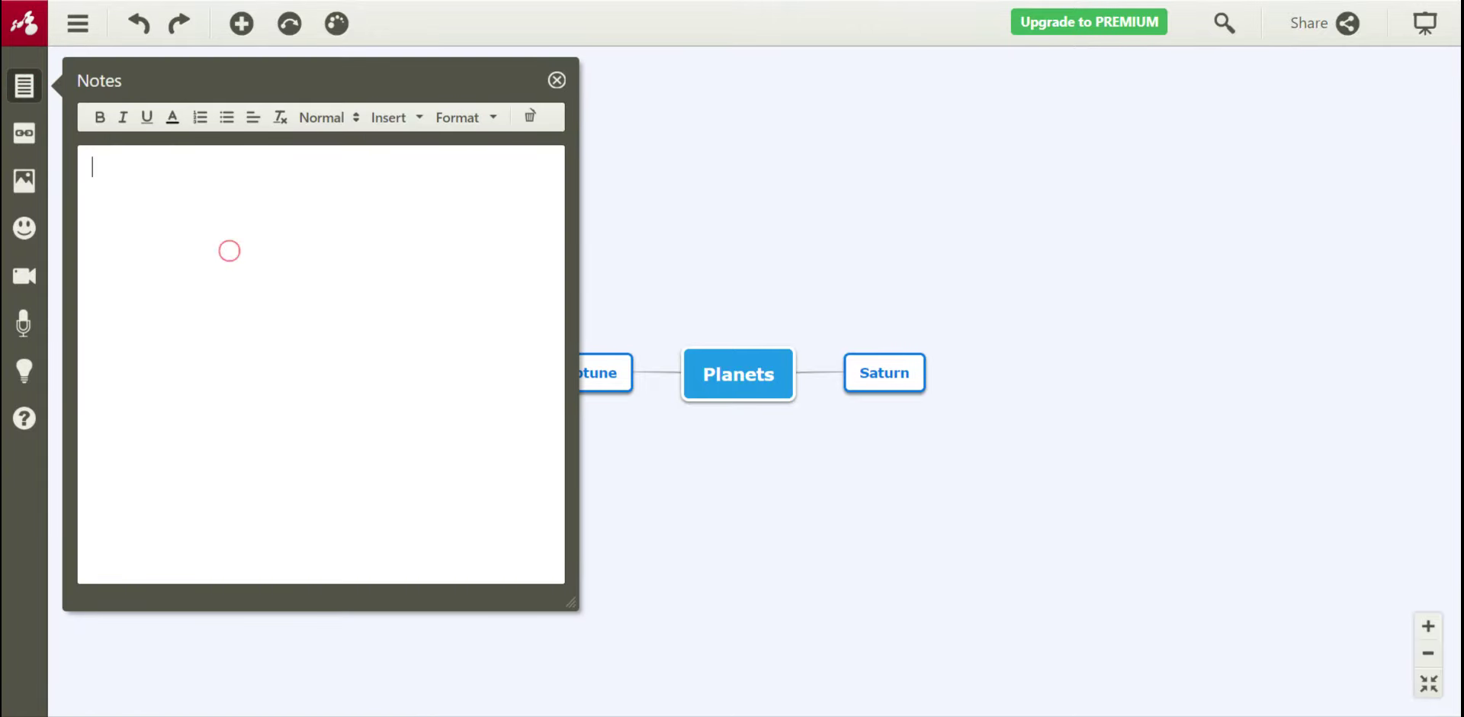
text(Moons)
click(596, 92)
click(562, 83)
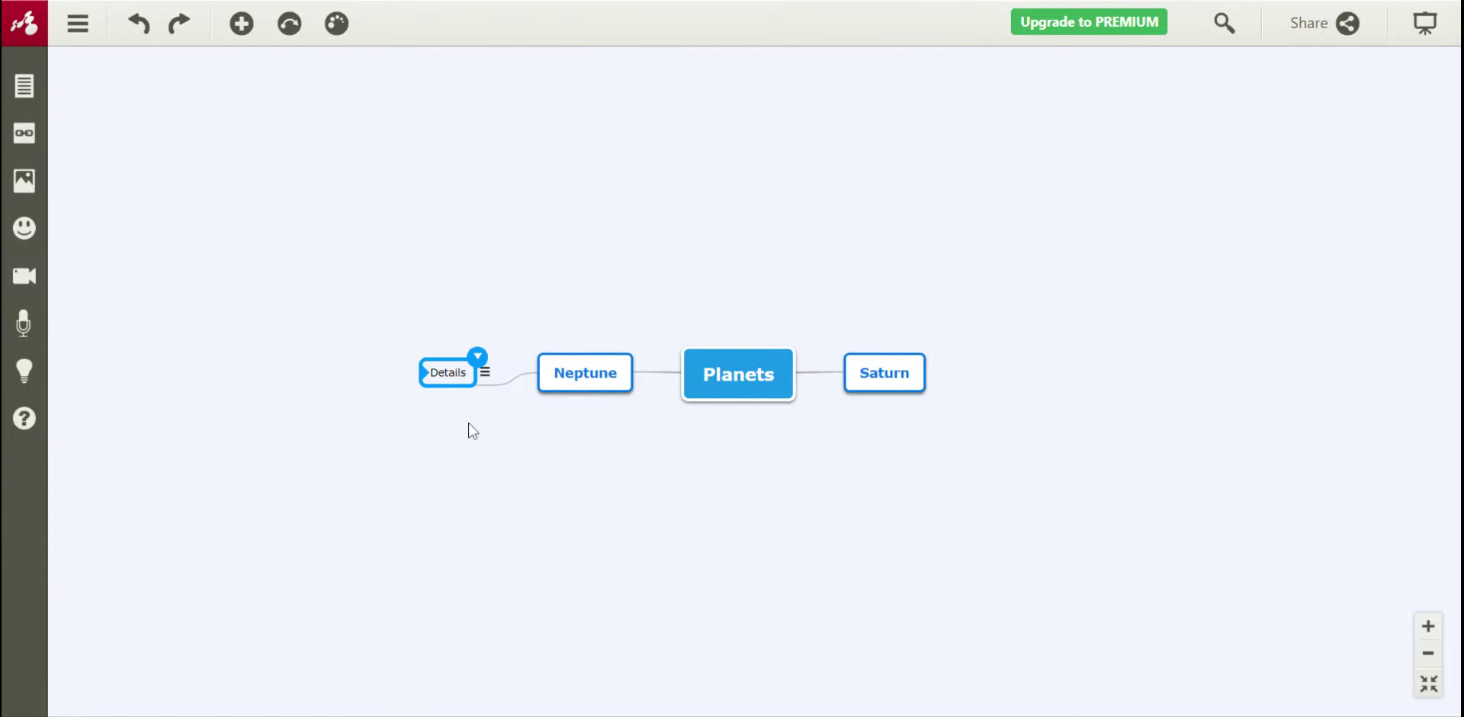
click(485, 373)
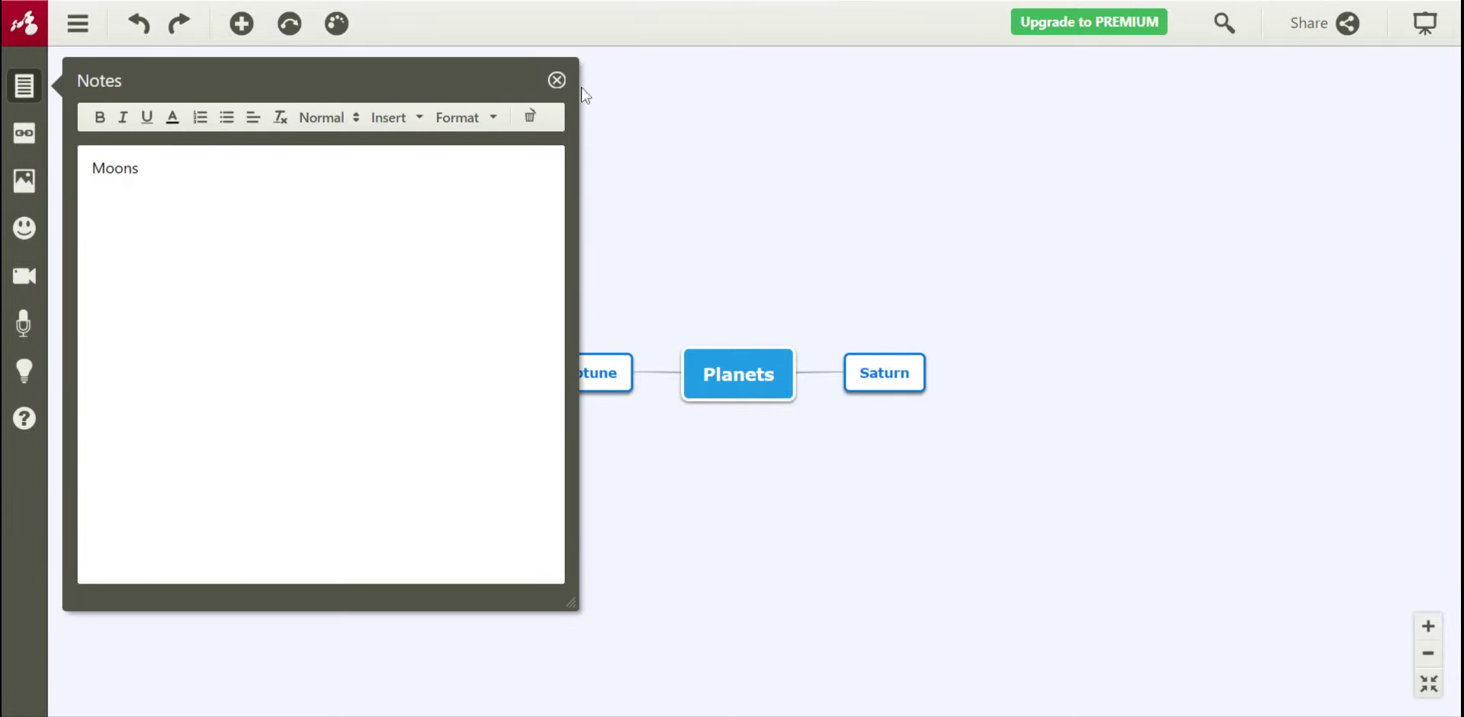
click(556, 81)
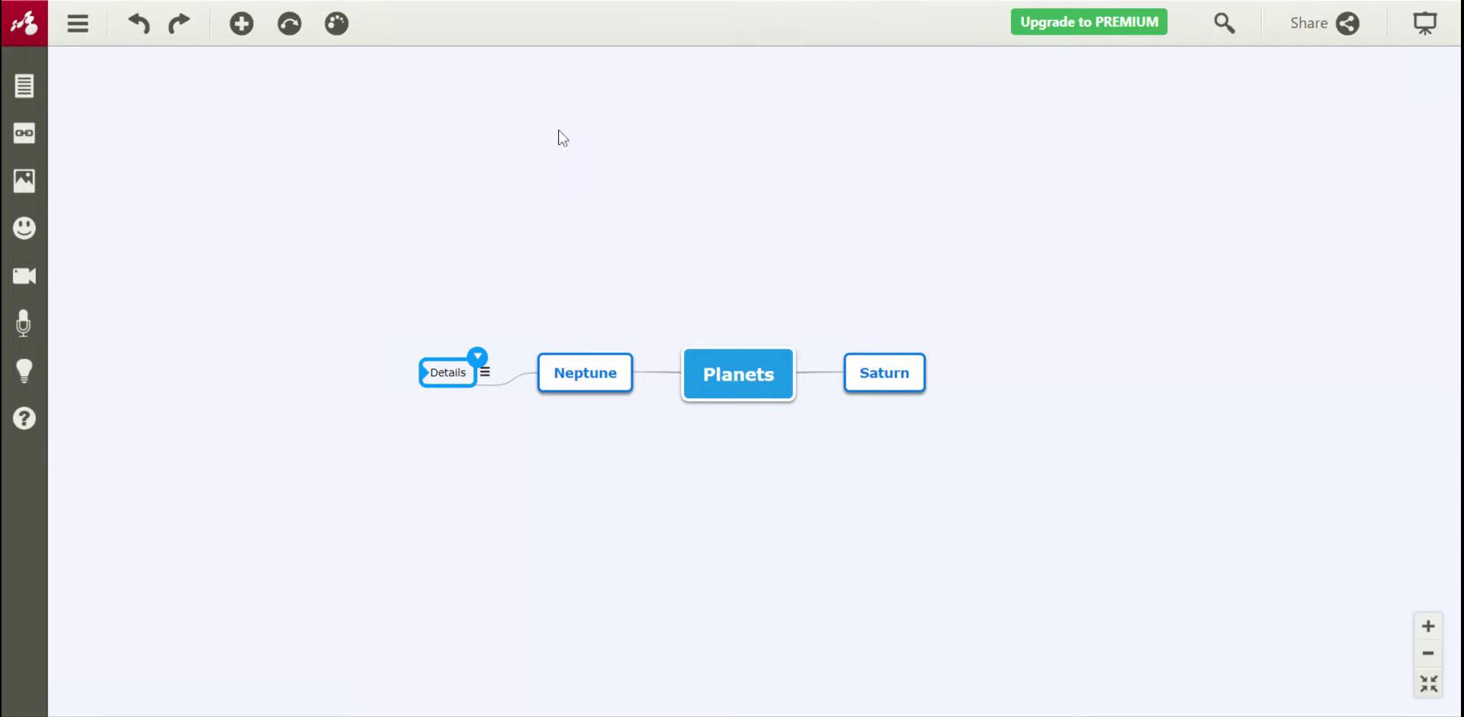
Examine the hyperlink and attachment options and the image sources (web URL, web search, file upload) for the Planets topic.
click(773, 376)
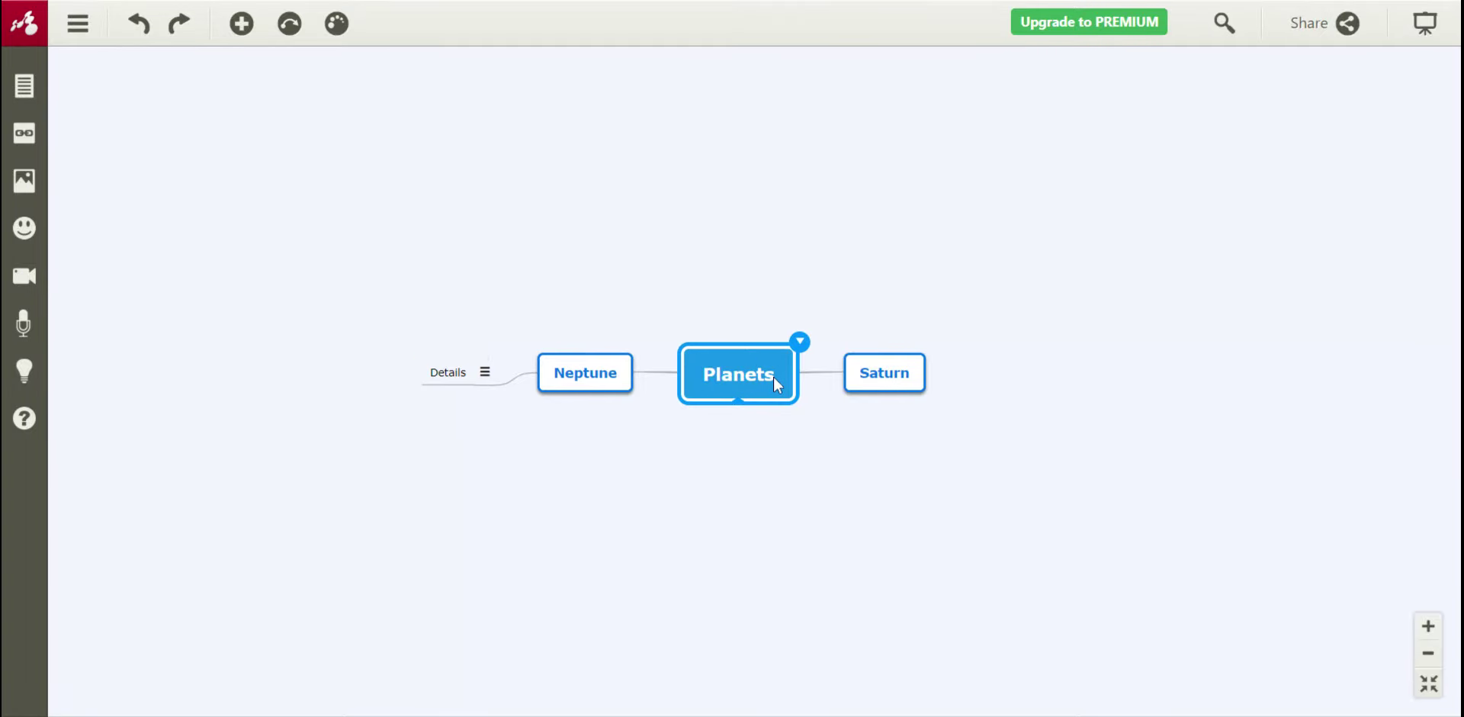
click(22, 137)
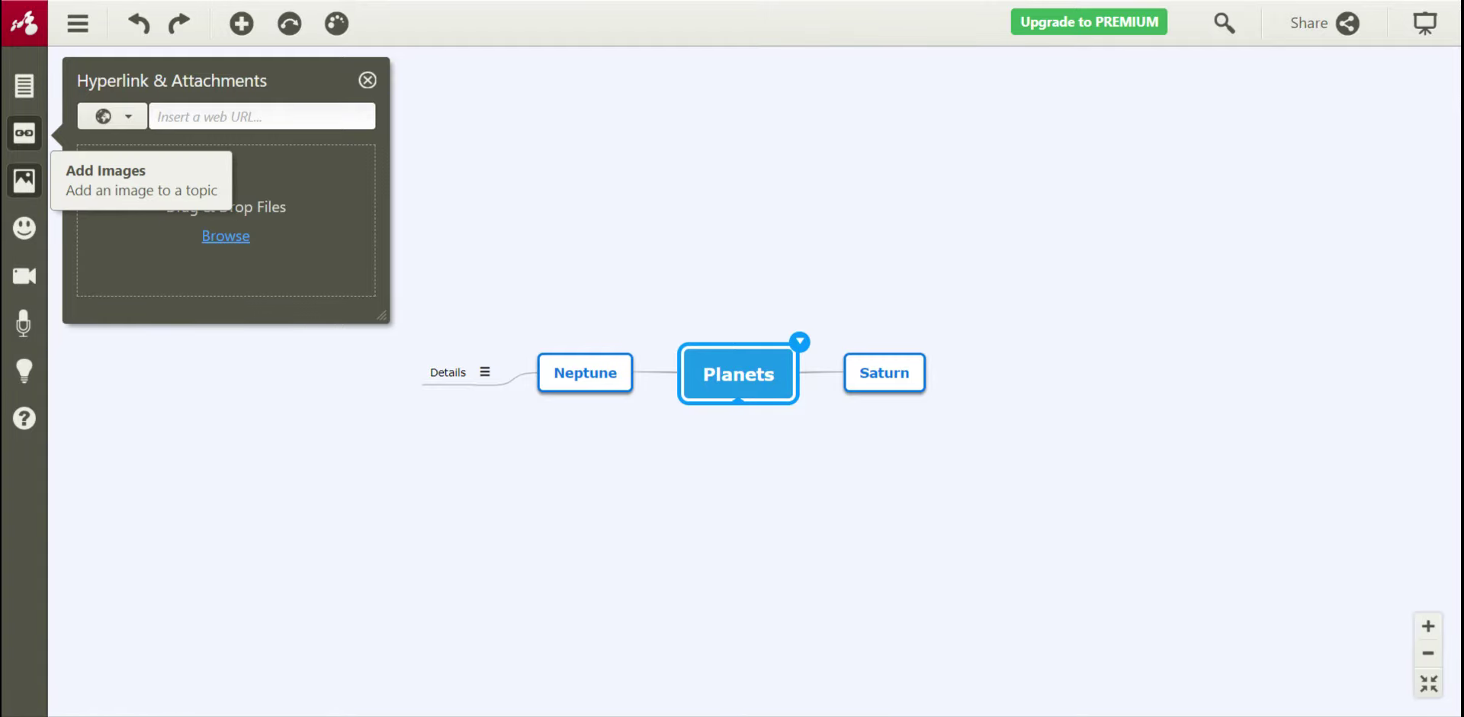
click(24, 180)
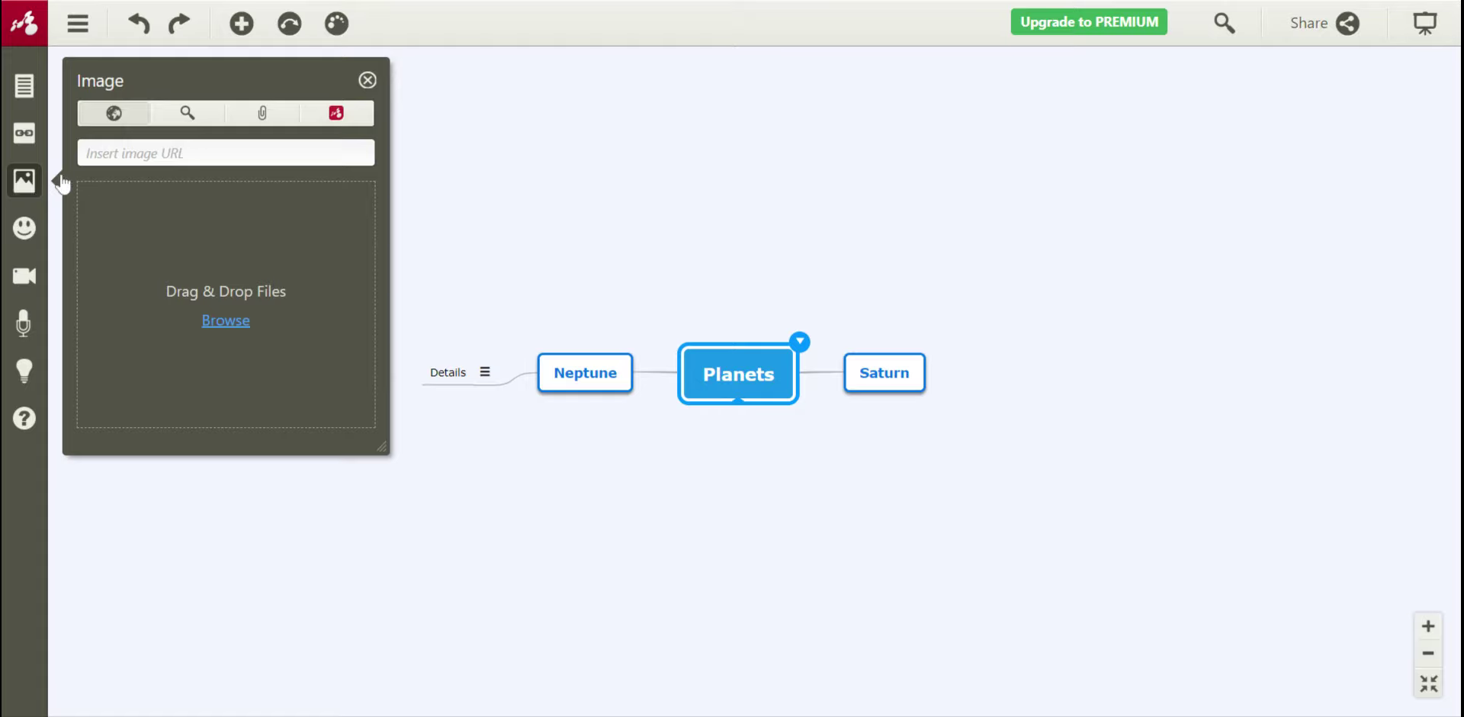
click(214, 119)
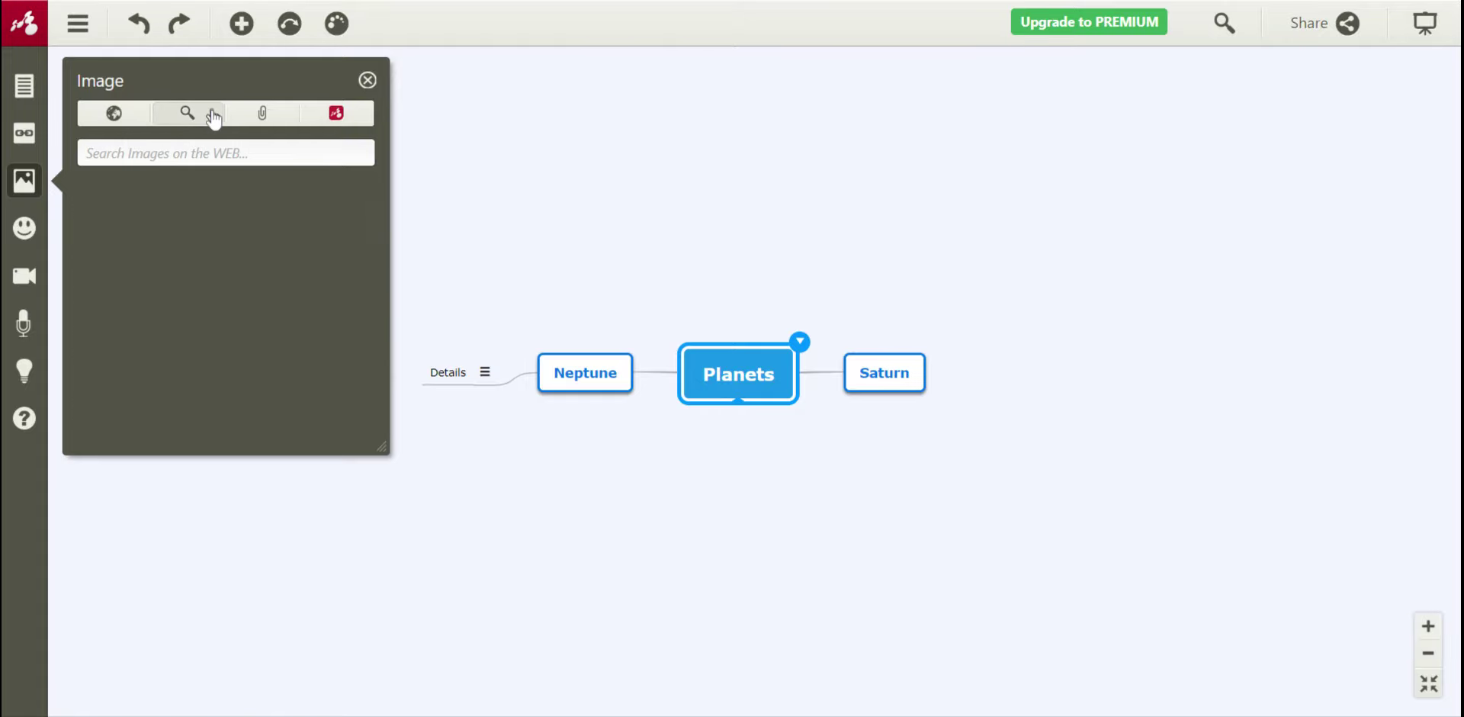
click(122, 122)
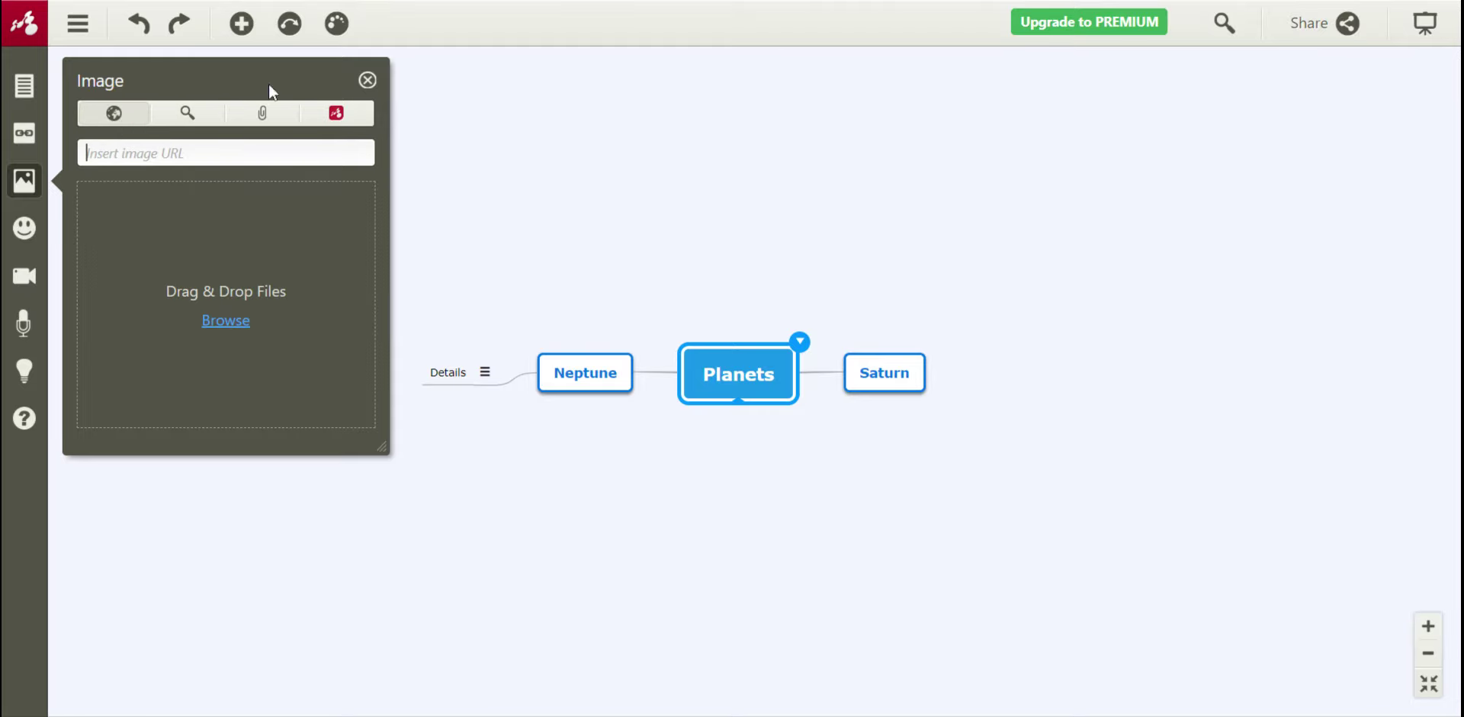
click(269, 119)
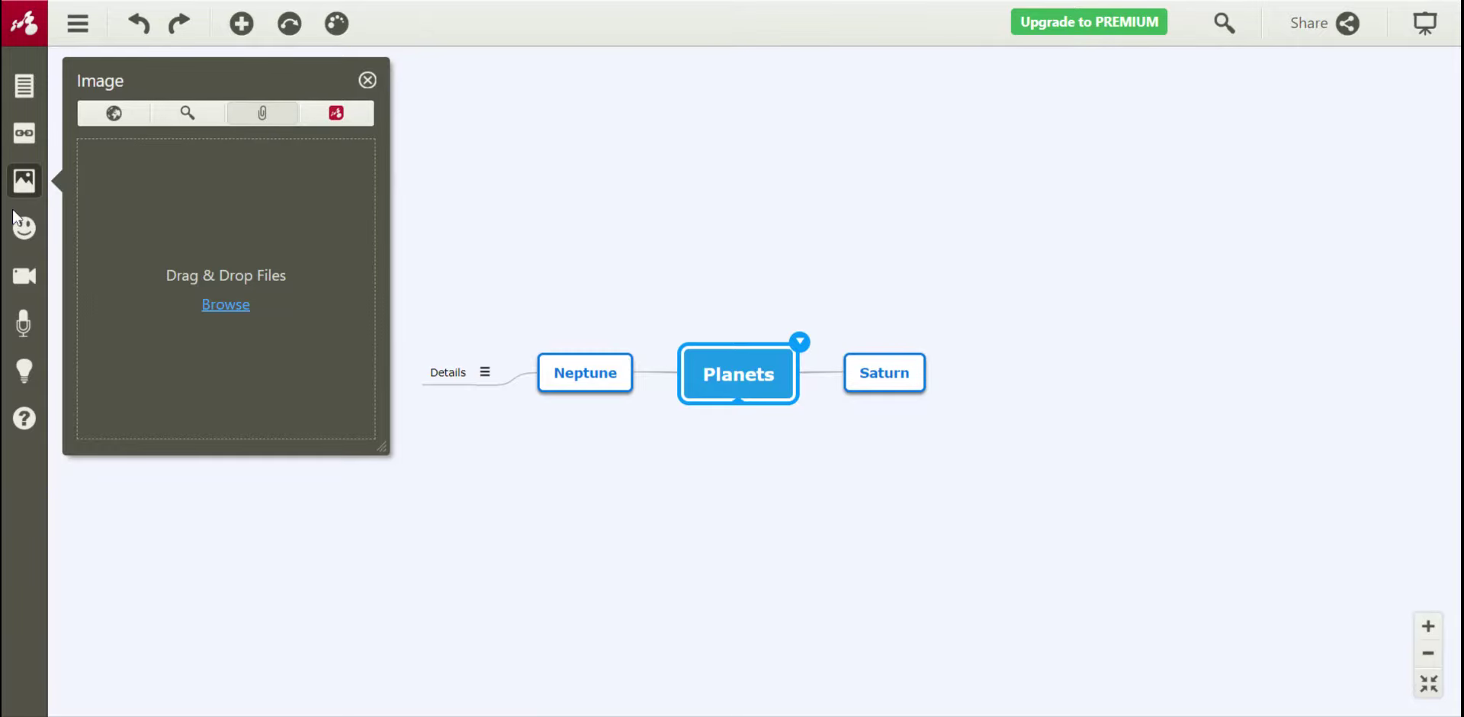
Browse the icons available for the Planets topic, including the Tasks, Smileys & People and Food categories.
click(30, 231)
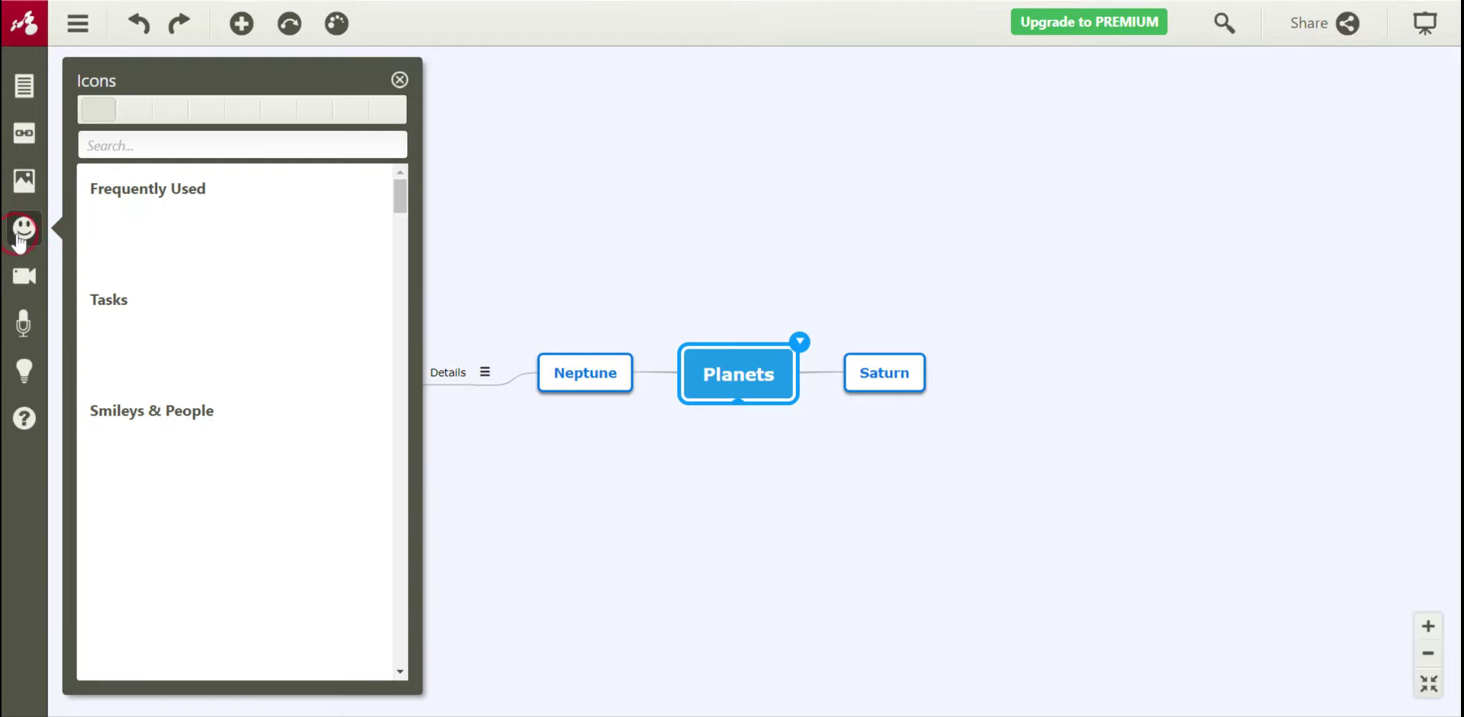
click(19, 243)
click(19, 242)
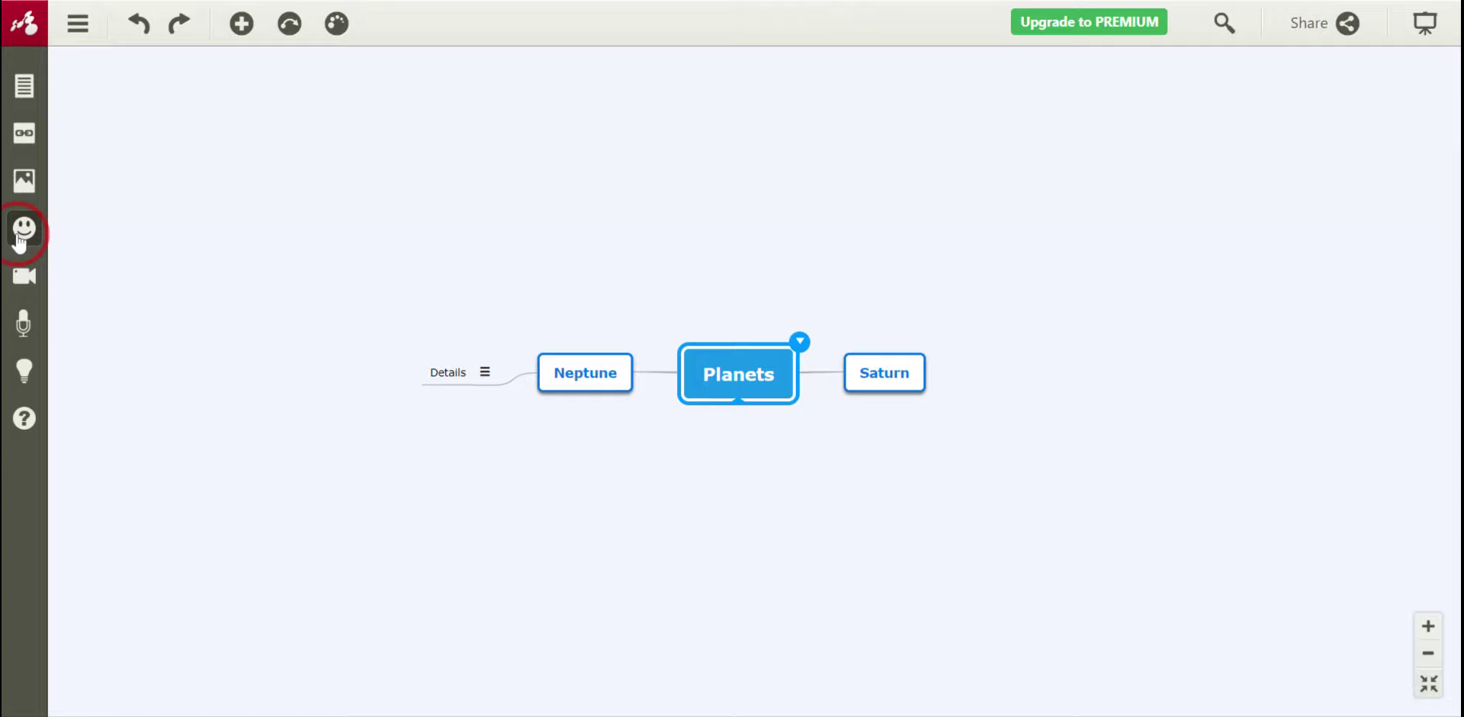
click(35, 232)
click(35, 232)
click(28, 186)
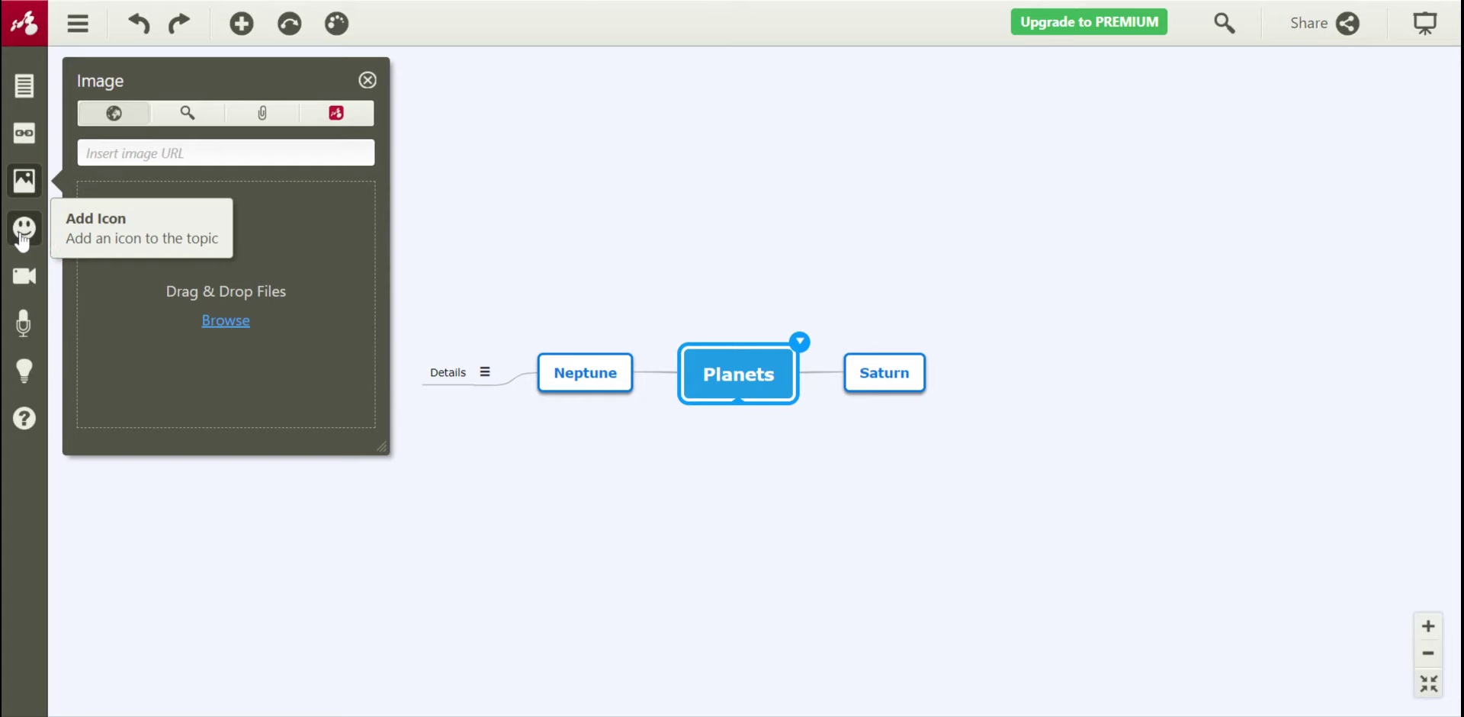
click(22, 236)
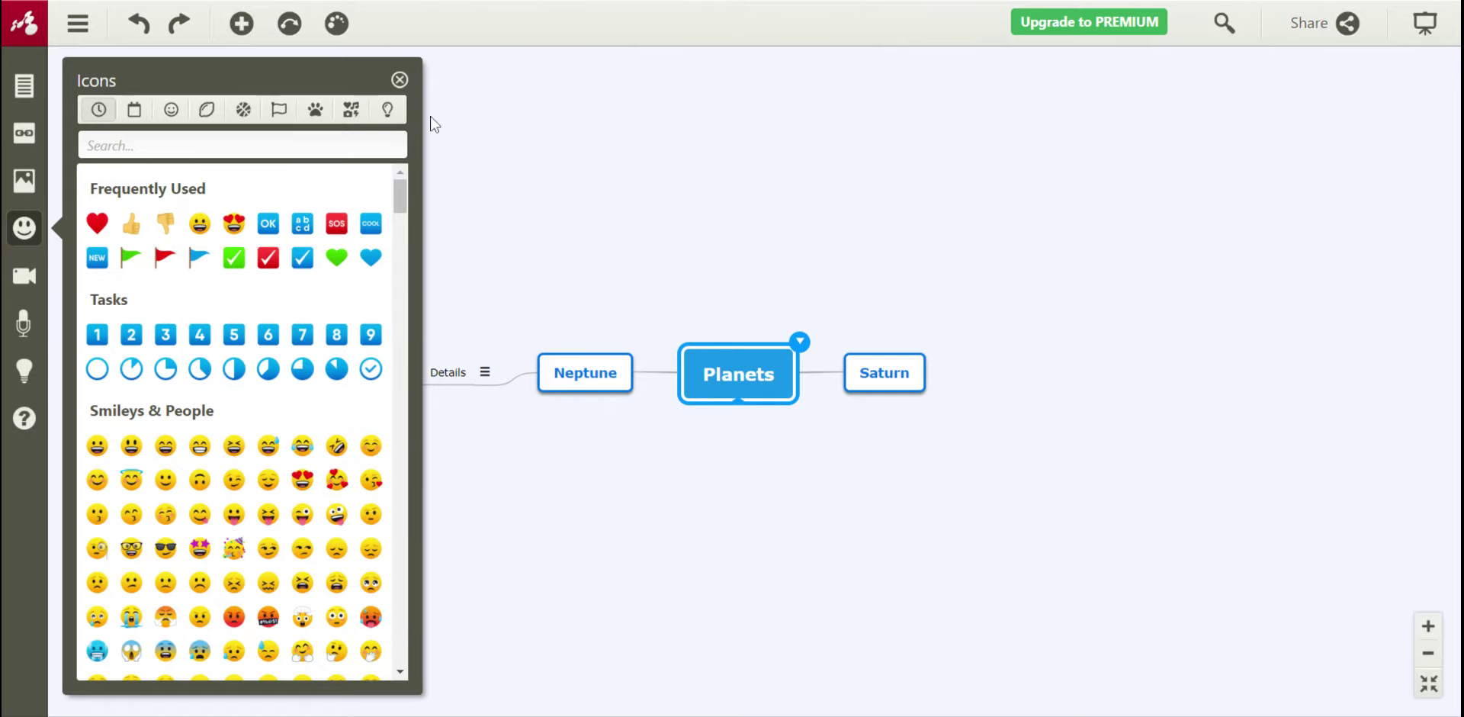
click(135, 111)
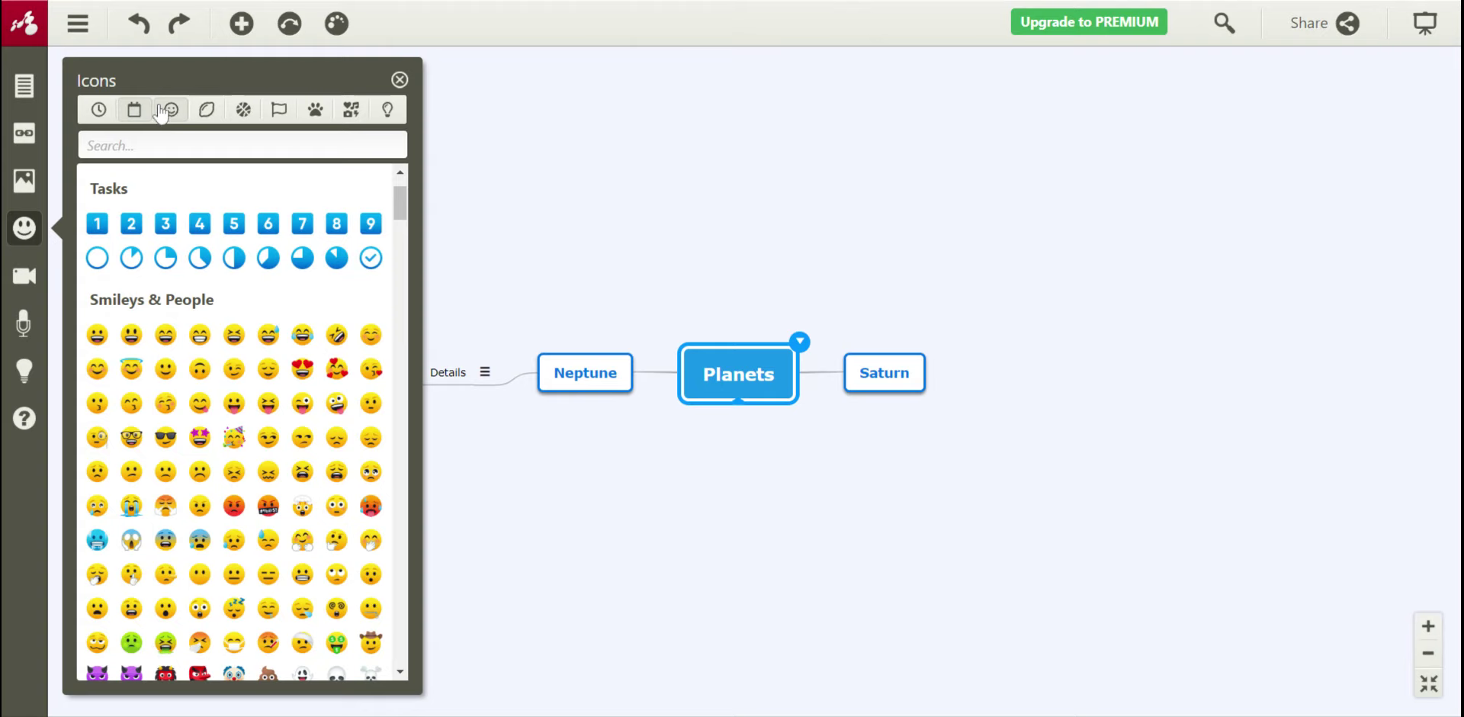
click(171, 109)
click(207, 112)
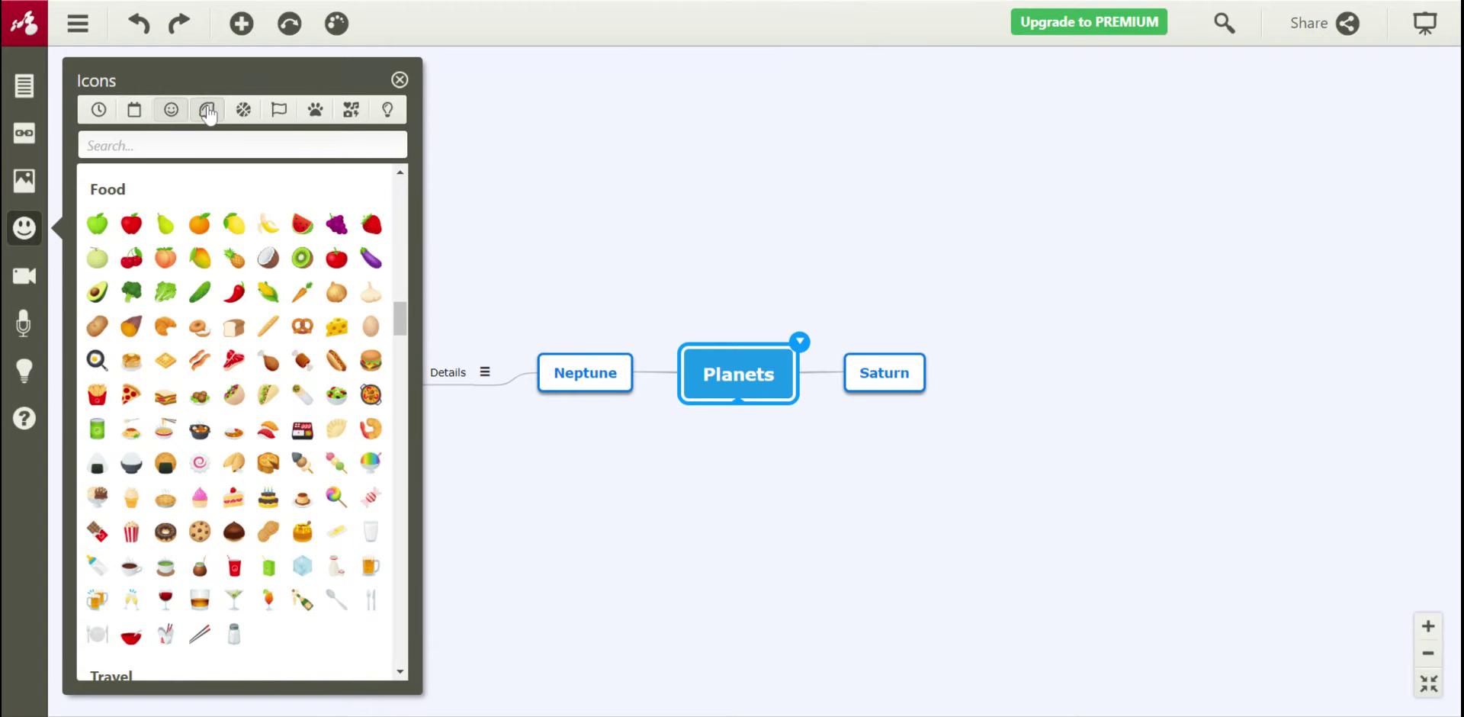
Examine the video sources for the Planets topic: YouTube suggestions, file upload and web URL.
click(35, 276)
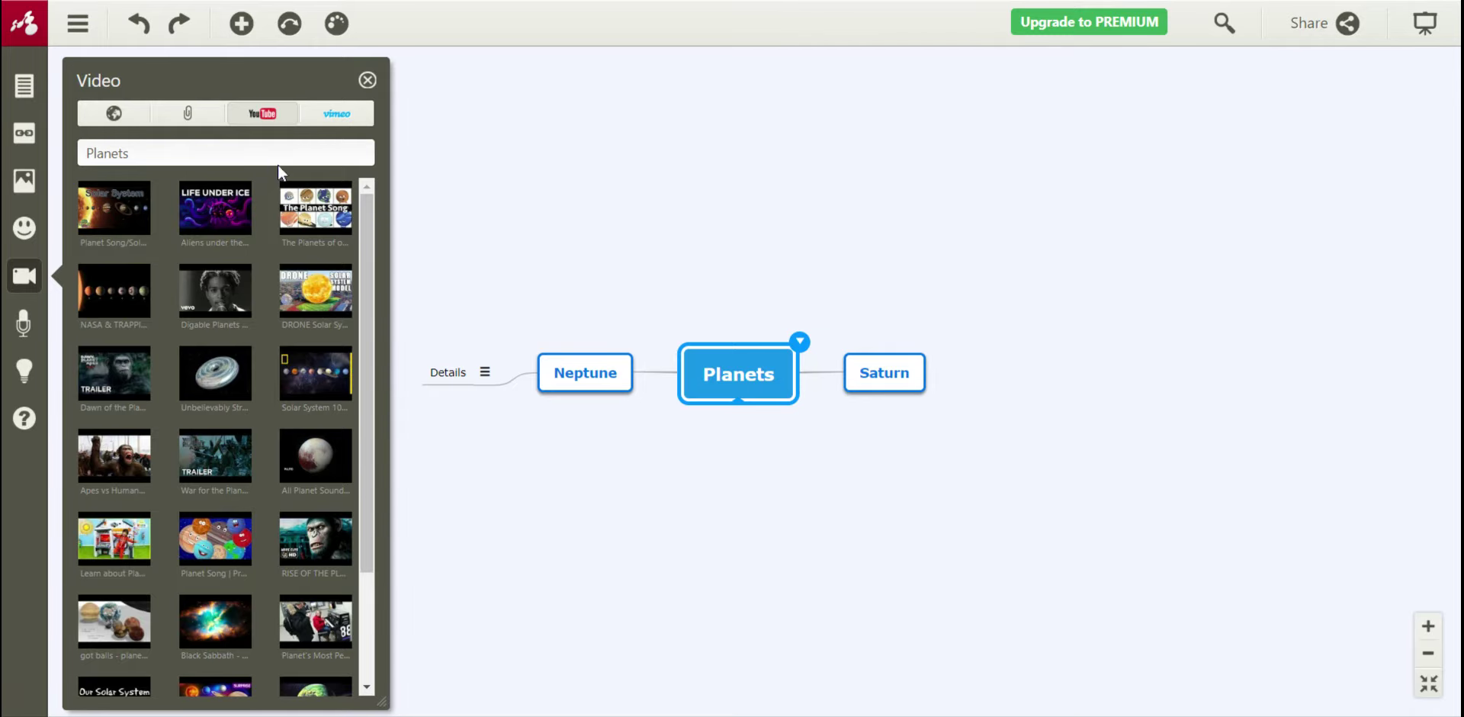
mouse_move(363, 218)
mouse_down()
mouse_move(371, 329)
mouse_move(375, 198)
mouse_up()
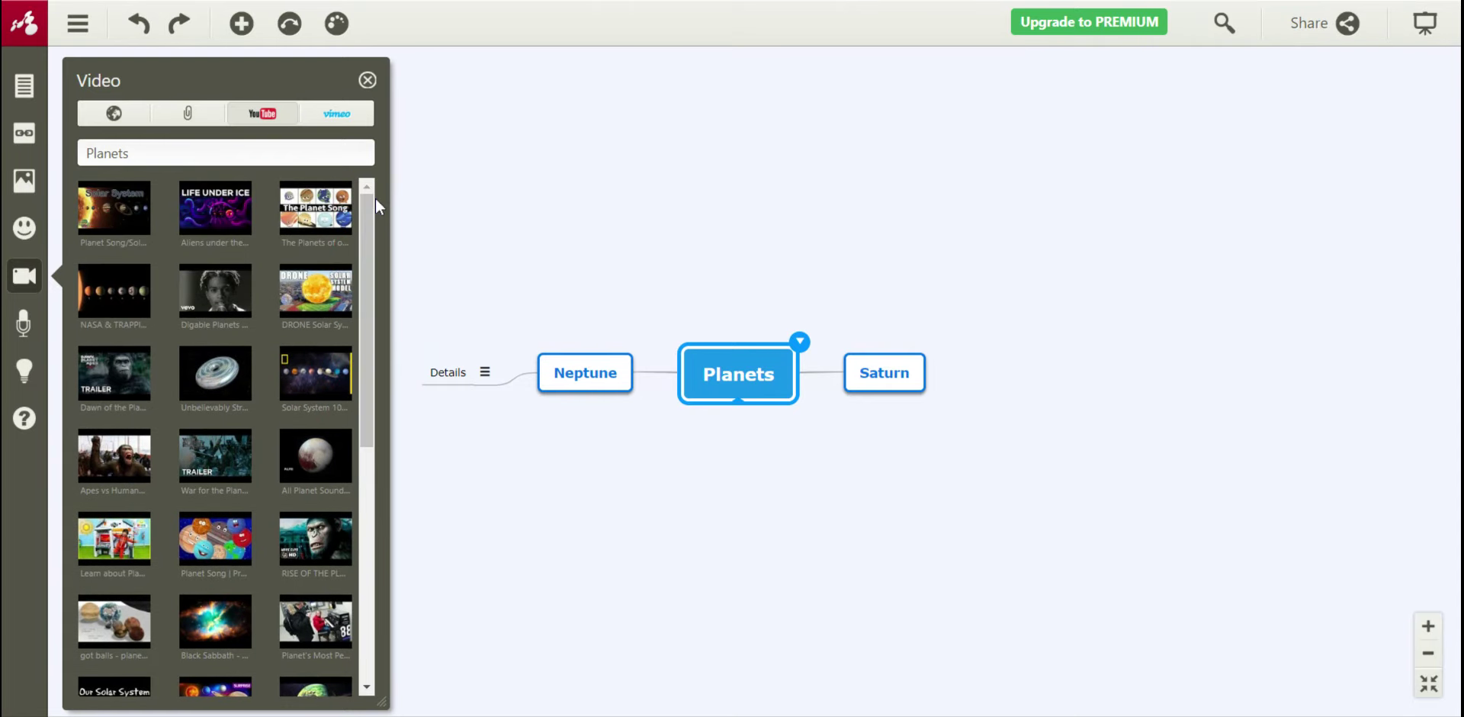
click(200, 116)
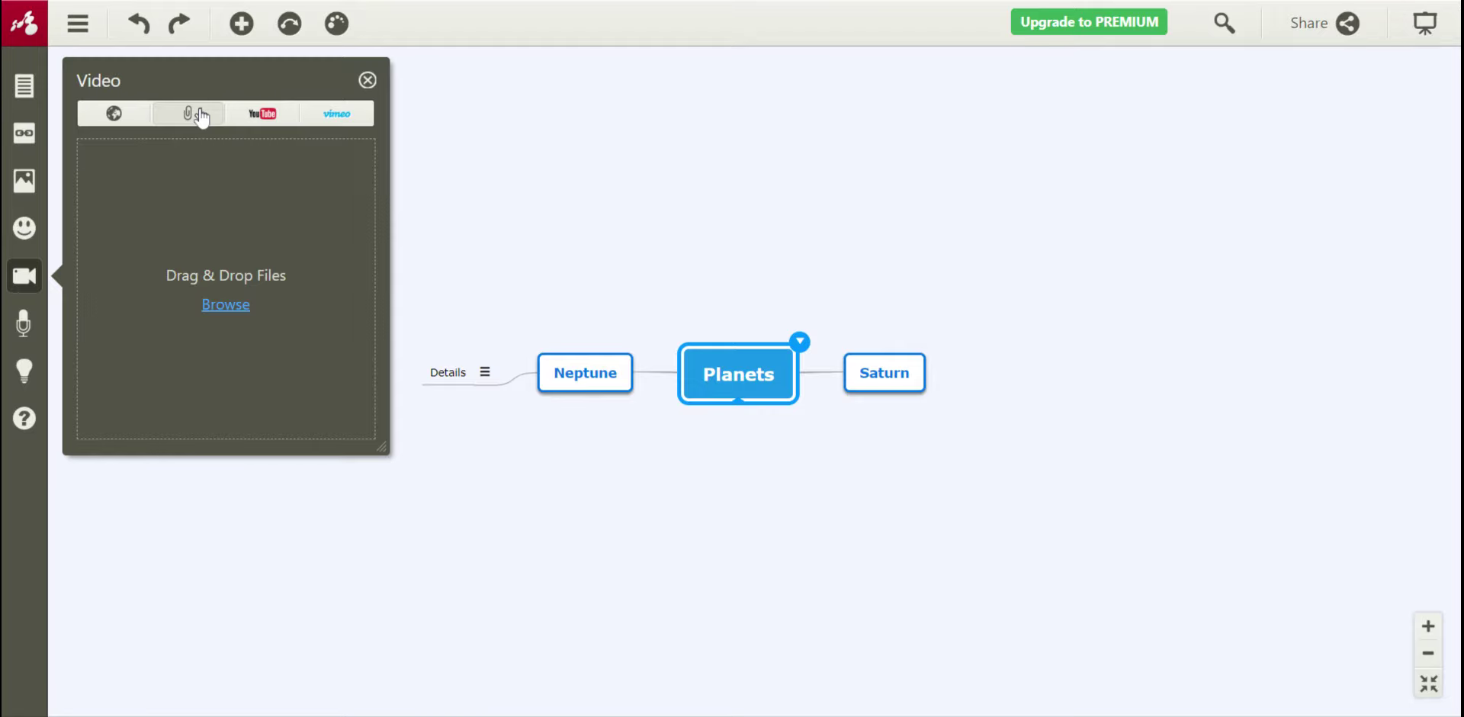
click(129, 122)
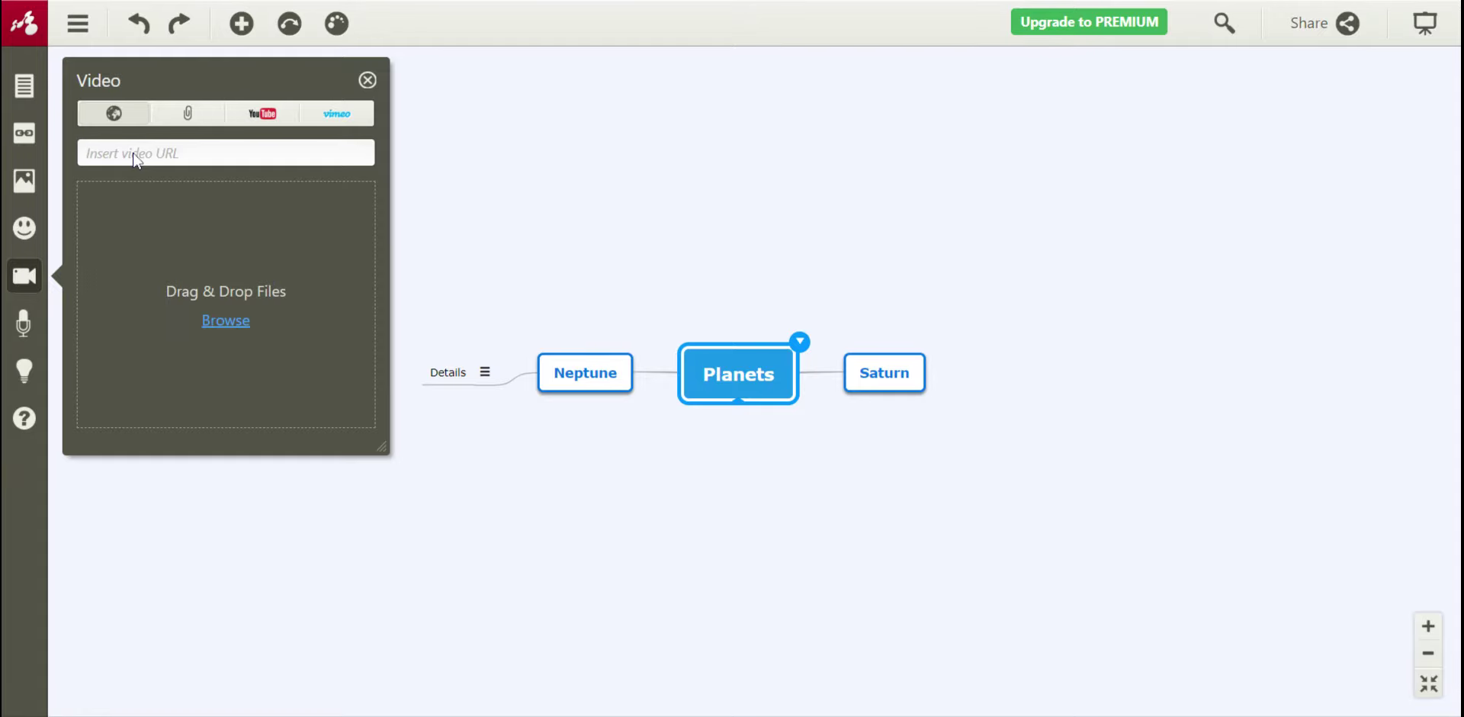
Examine the audio sources for the Planets topic (web URL, file upload and recording) and the Mindomo Bookmarks options.
click(24, 336)
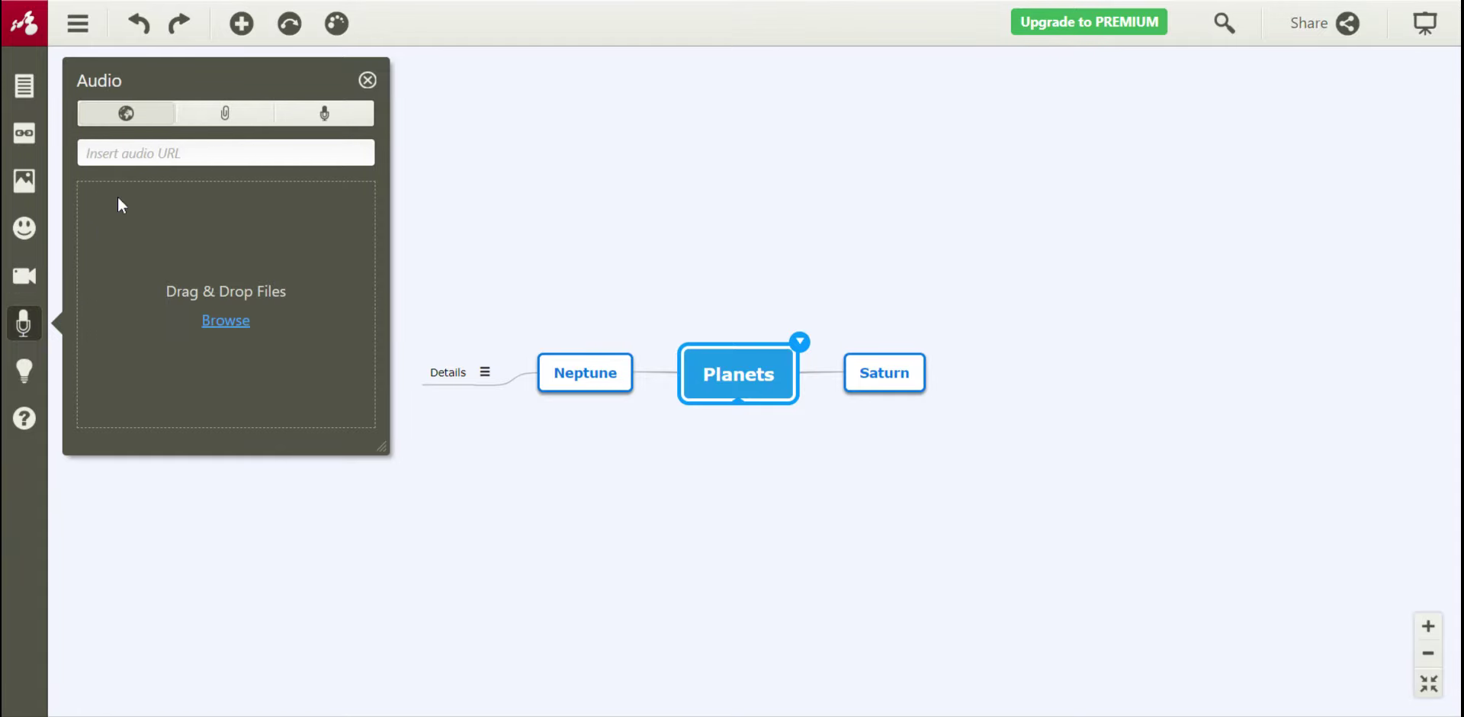
click(231, 118)
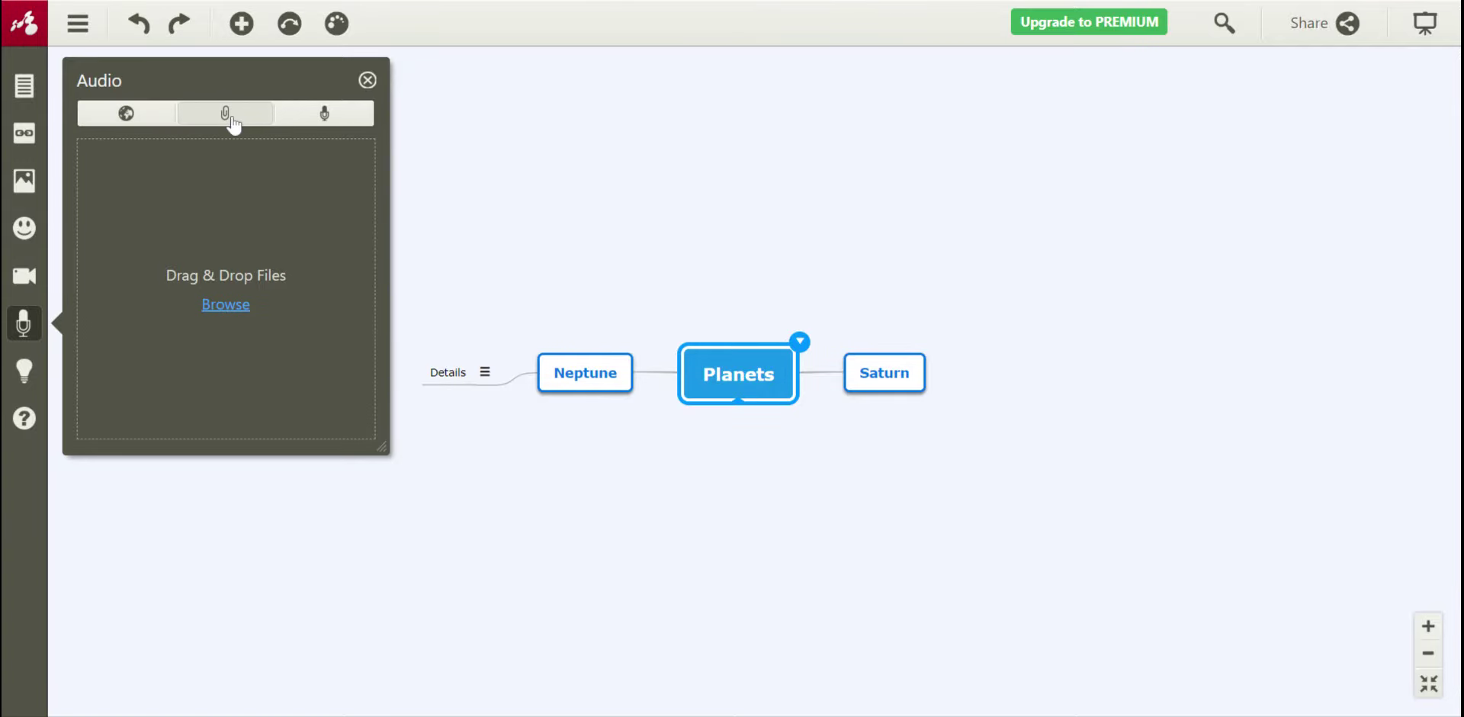
click(340, 121)
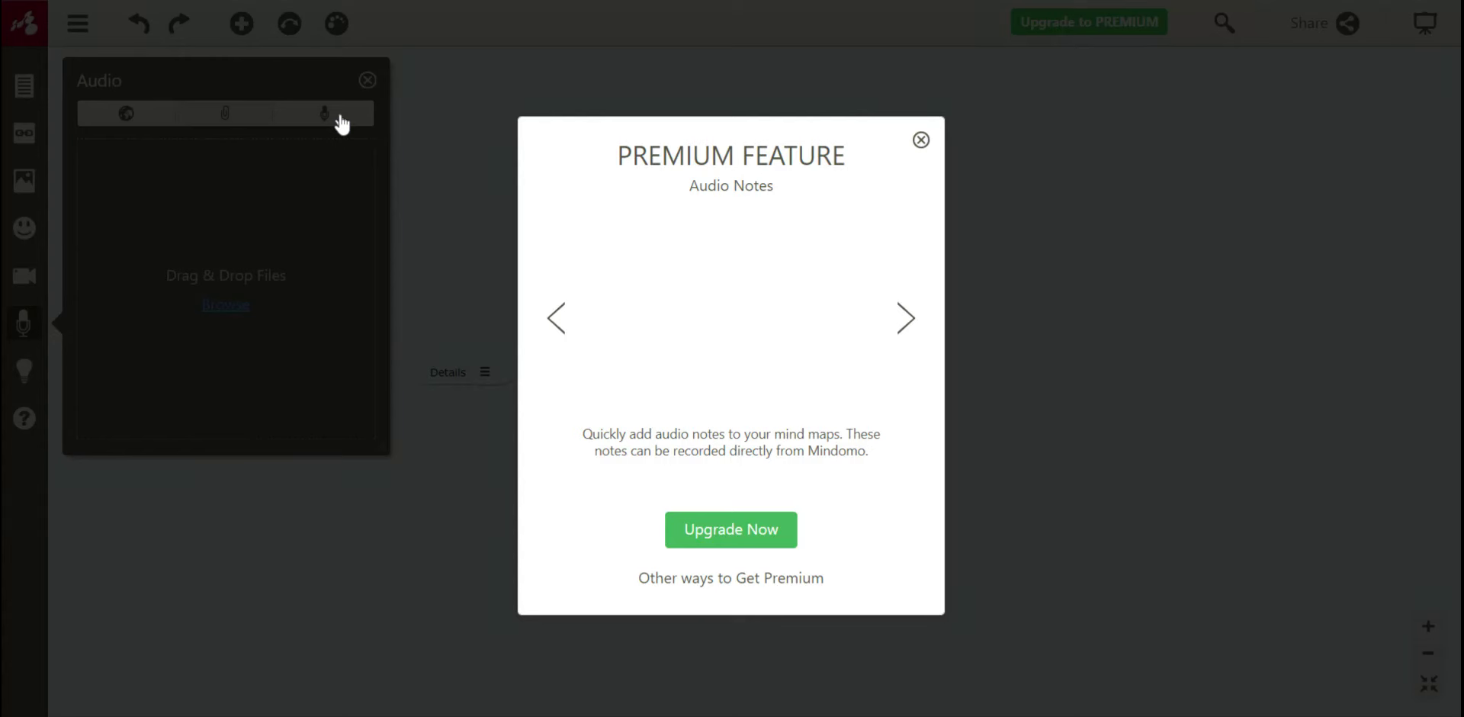
click(922, 141)
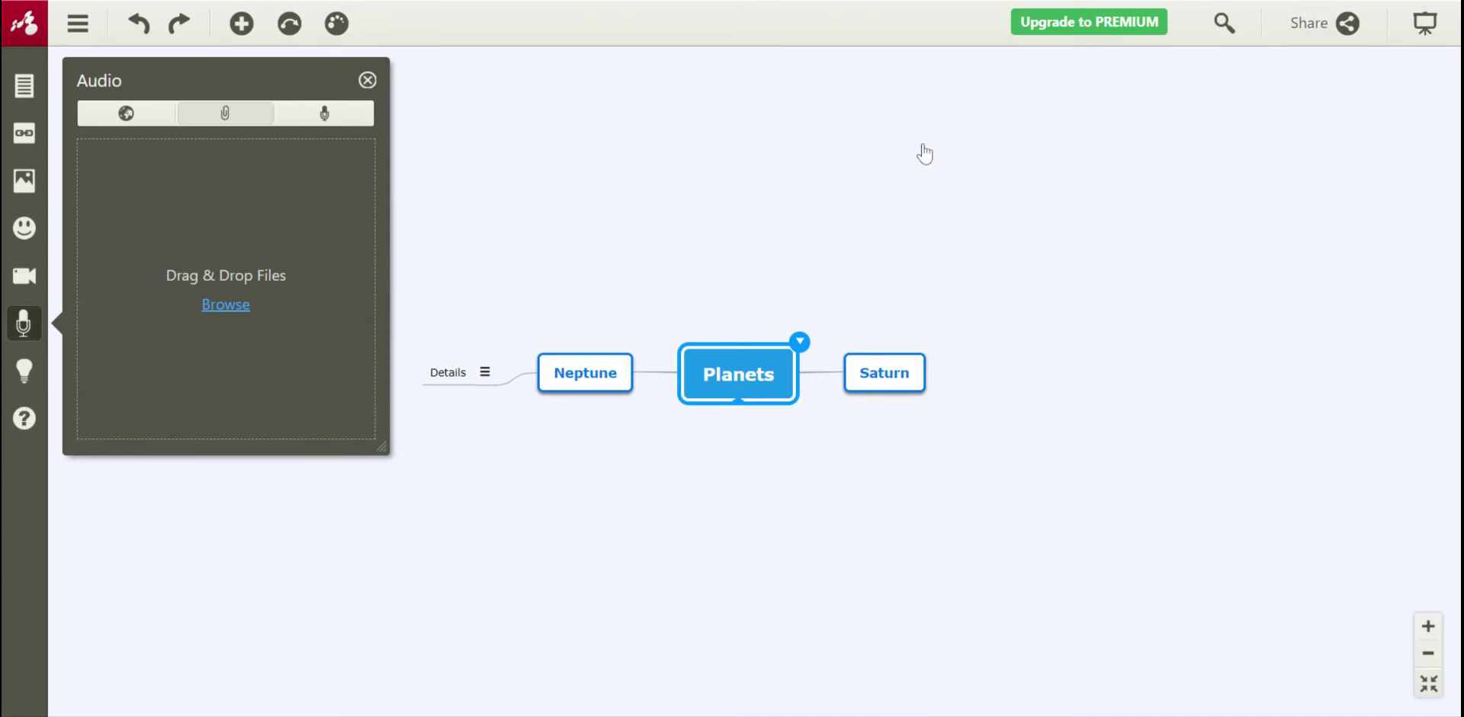
click(24, 371)
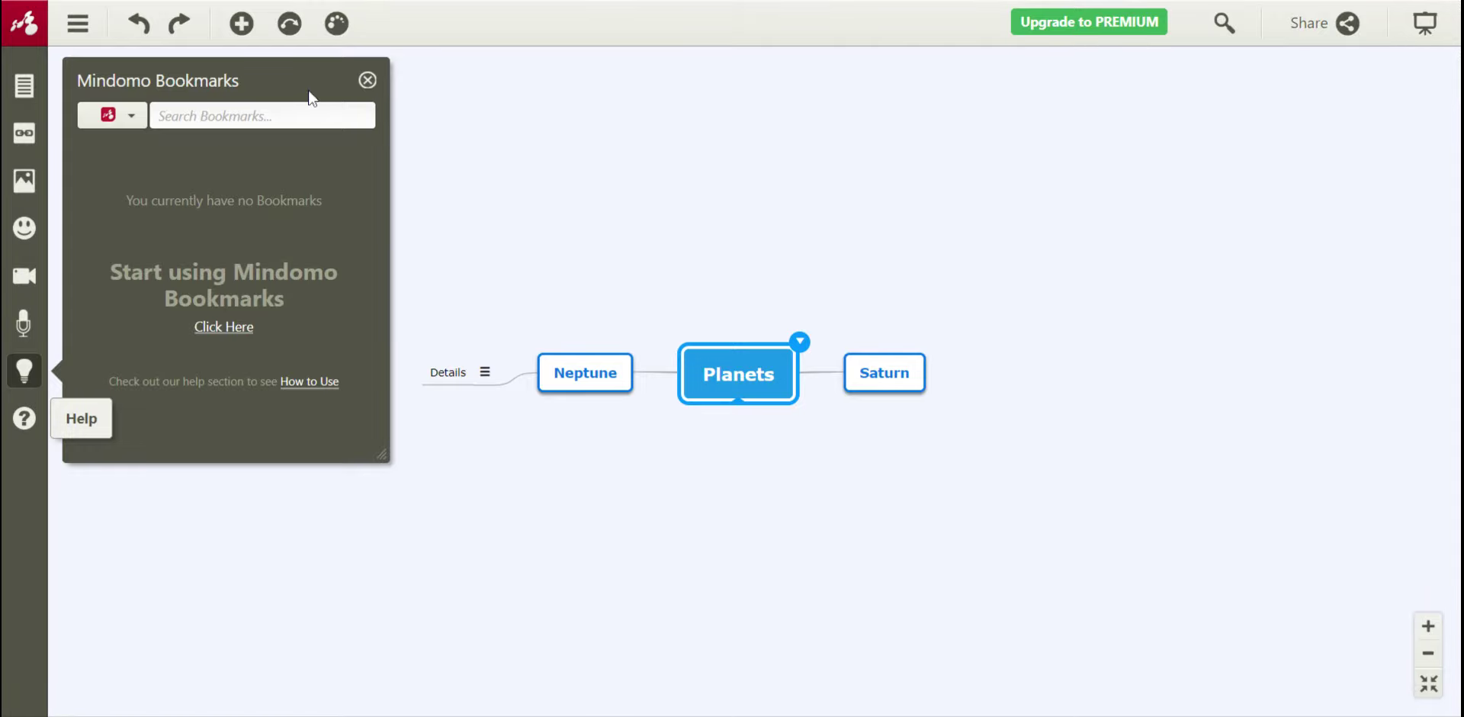
click(368, 79)
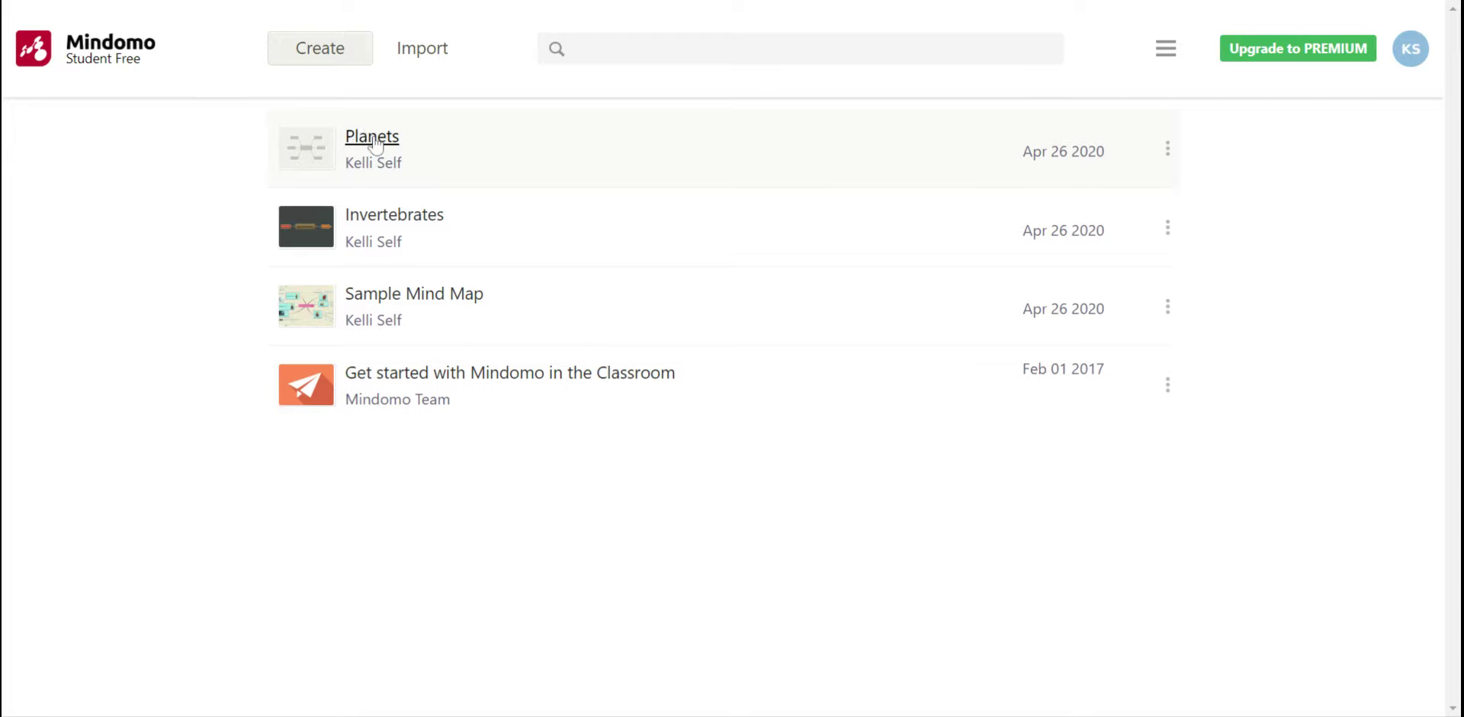
Open the Planets mind map from the list of saved maps.
click(362, 141)
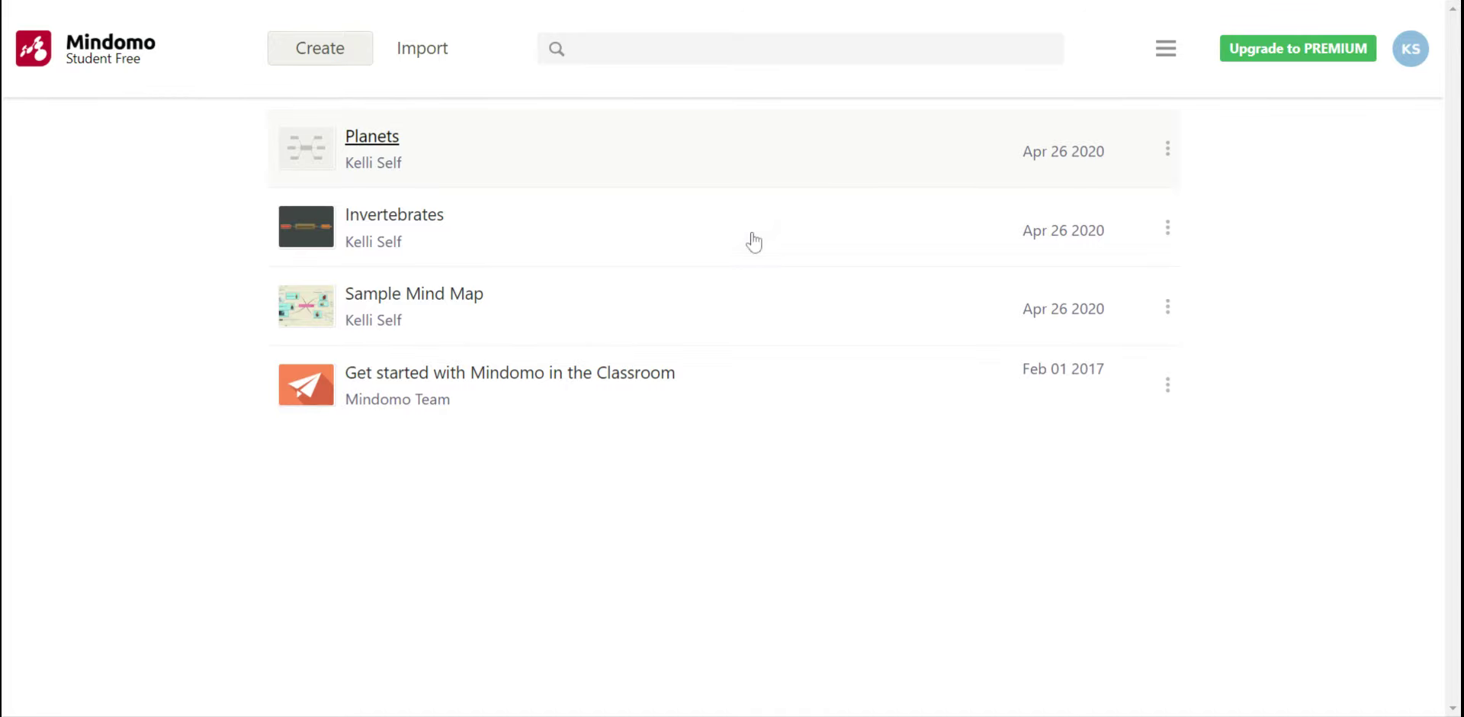